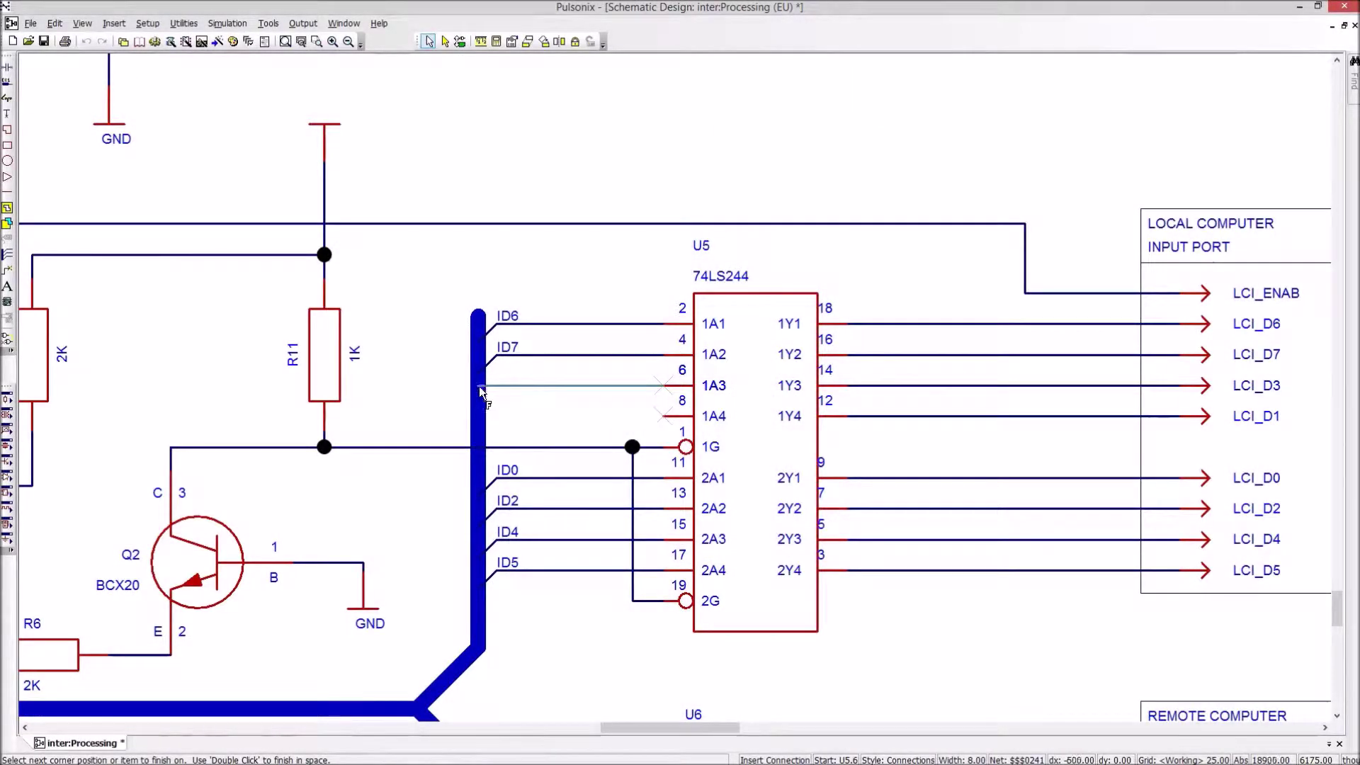
# Finish the connection from pin 1A3 of U5 on the vertical bus and assign it to bus net ID3.
pyautogui.click(482, 386)
pyautogui.click(630, 369)
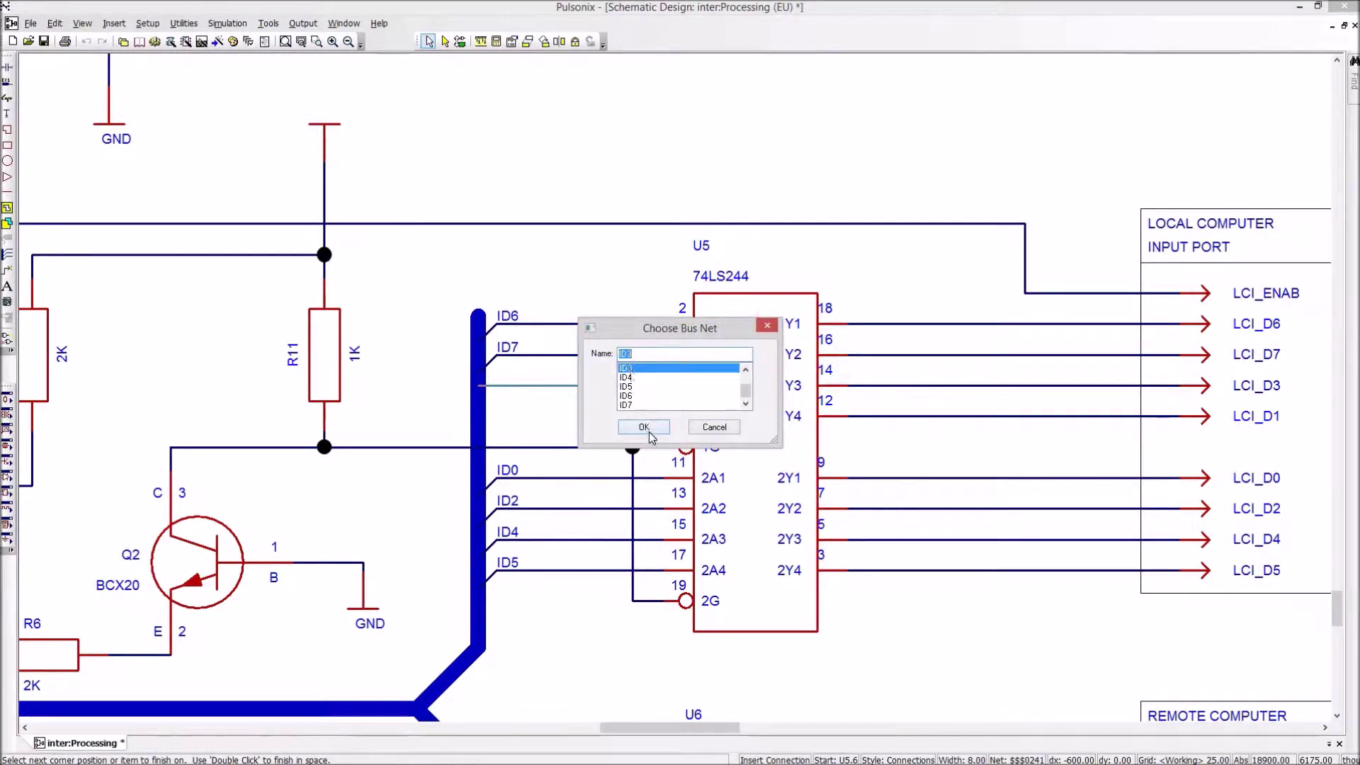
pyautogui.click(651, 429)
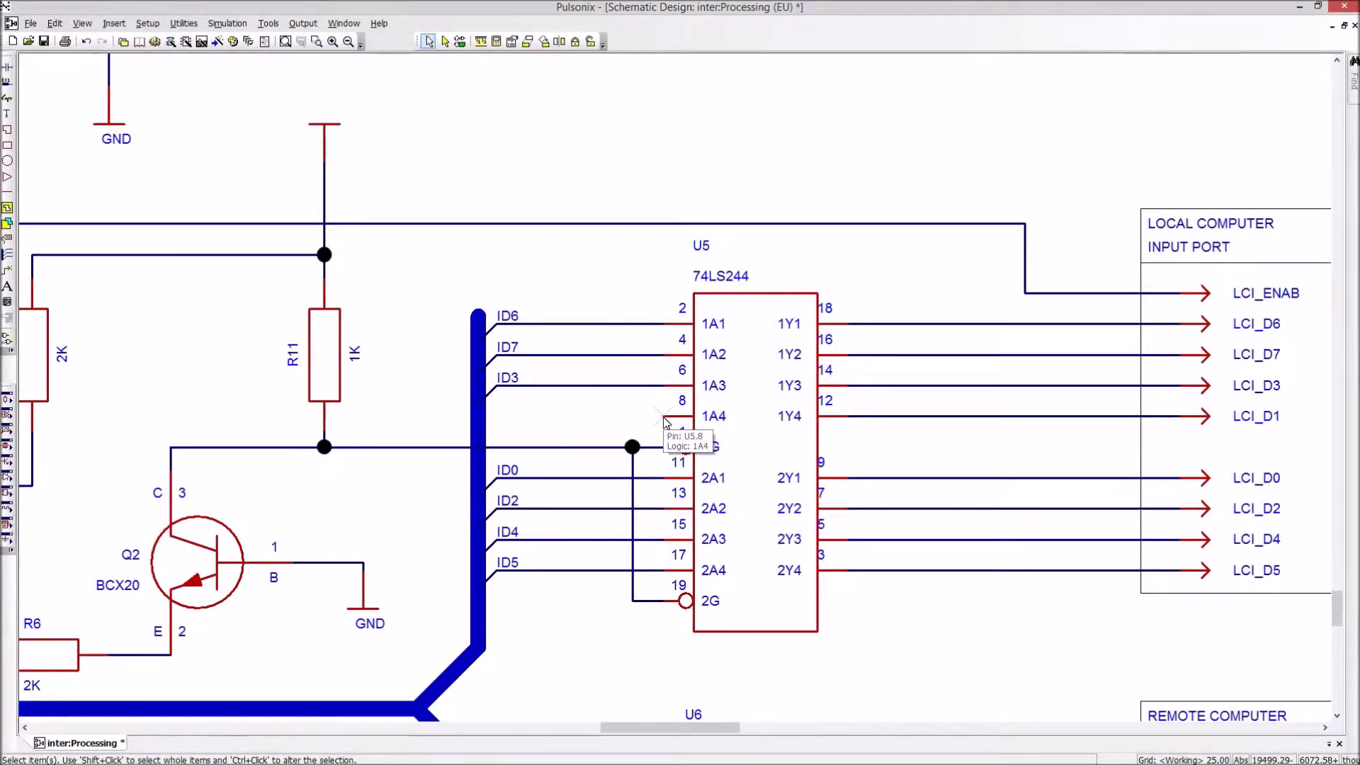
# Connect pin 1A4 of U5 to the vertical bus and assign the connection to bus net ID1.
pyautogui.click(664, 418)
pyautogui.click(482, 415)
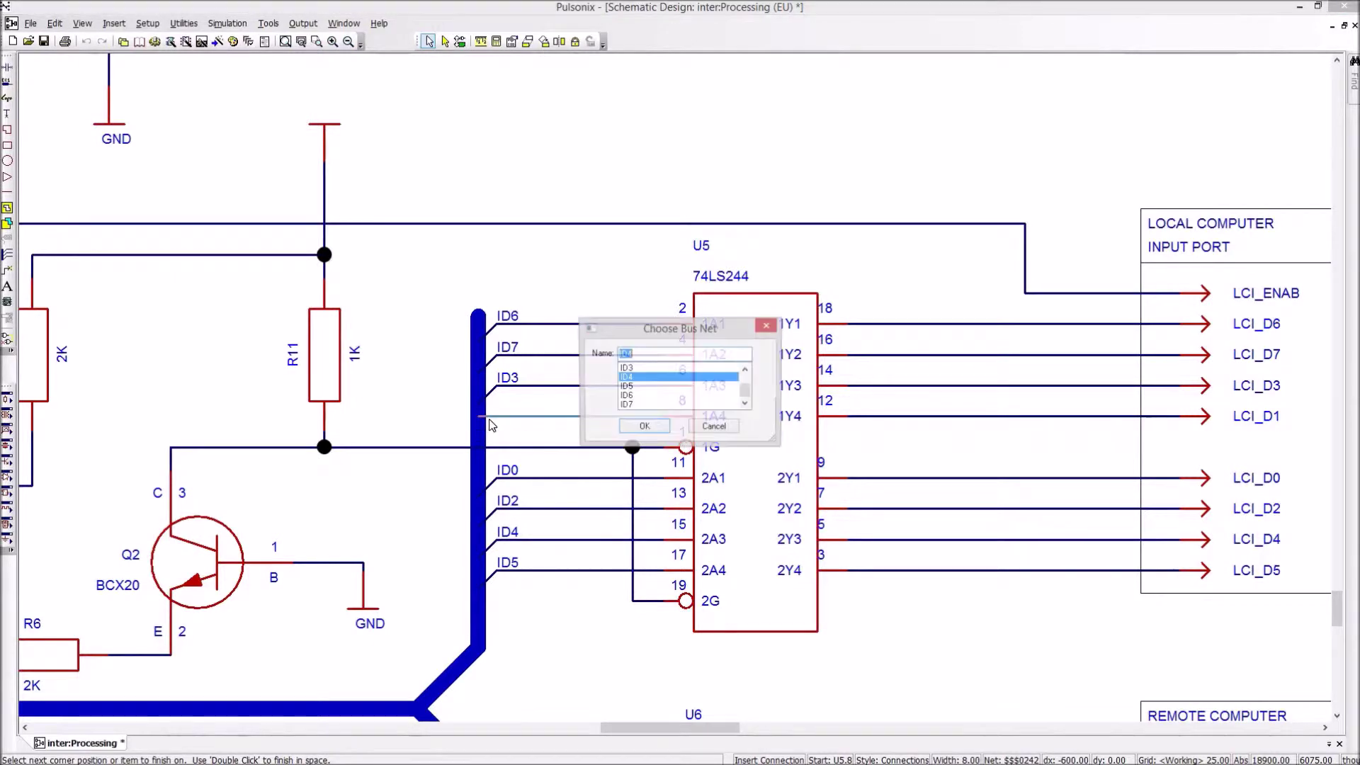
pyautogui.scroll(1, 635, 391)
pyautogui.click(624, 377)
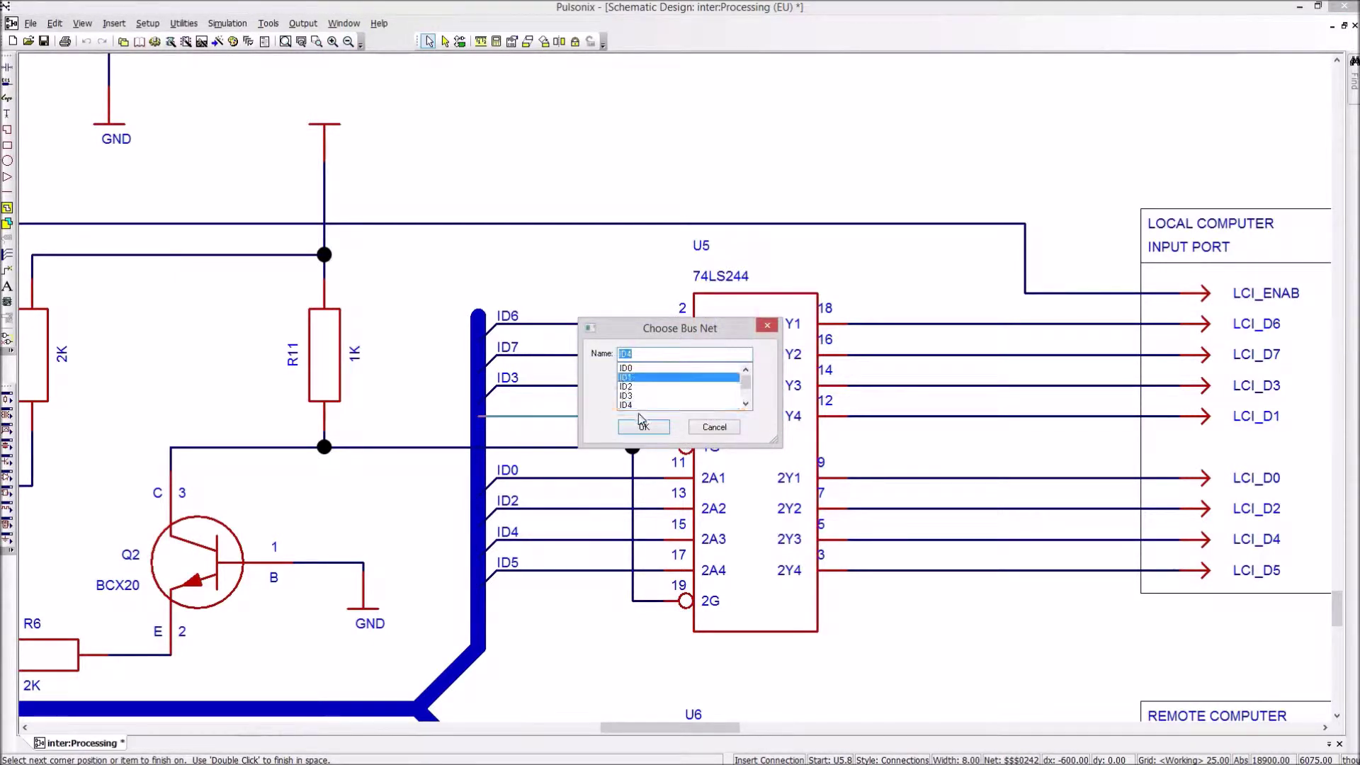
pyautogui.click(643, 427)
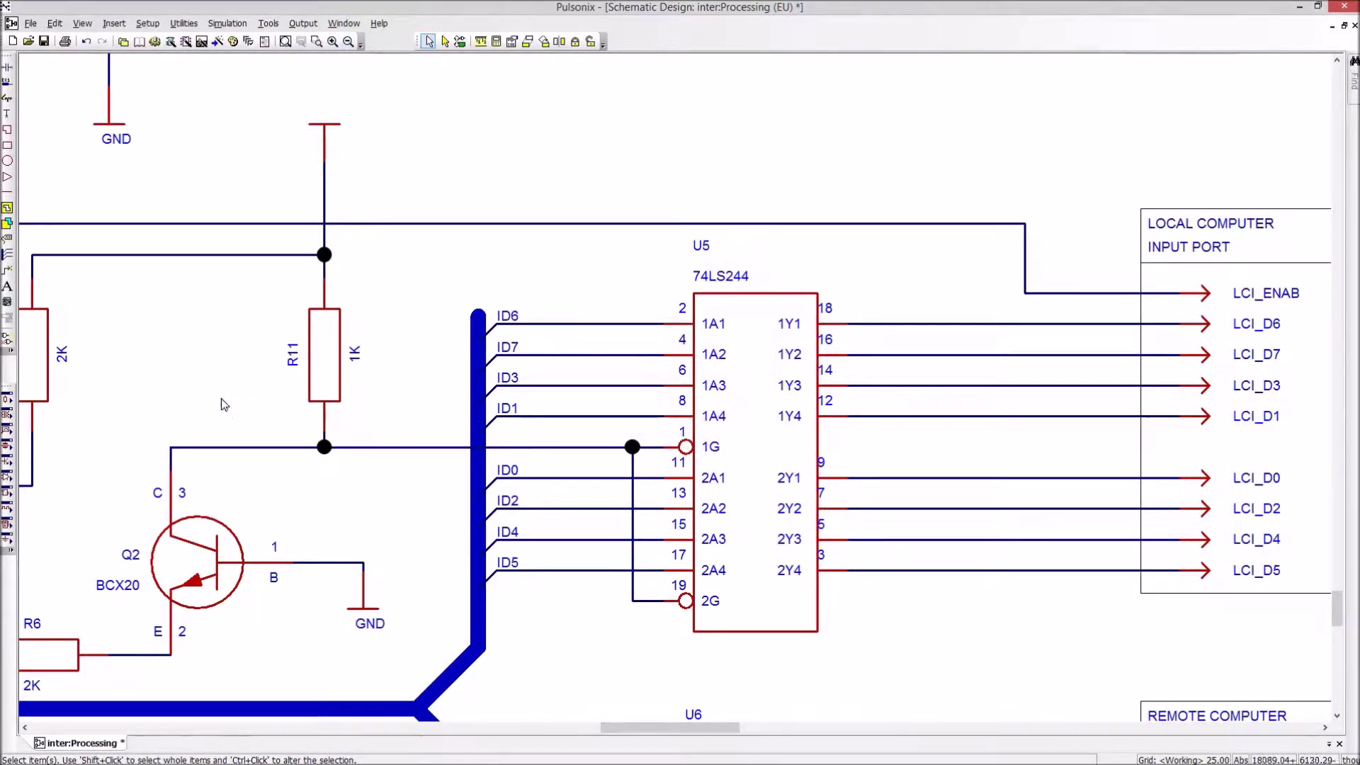
# Move the whole R5 resistor network with its common connection 300 thou away from the vertical bus.
pyautogui.moveTo(222, 395); pyautogui.dragTo(1021, 343, button='middle')
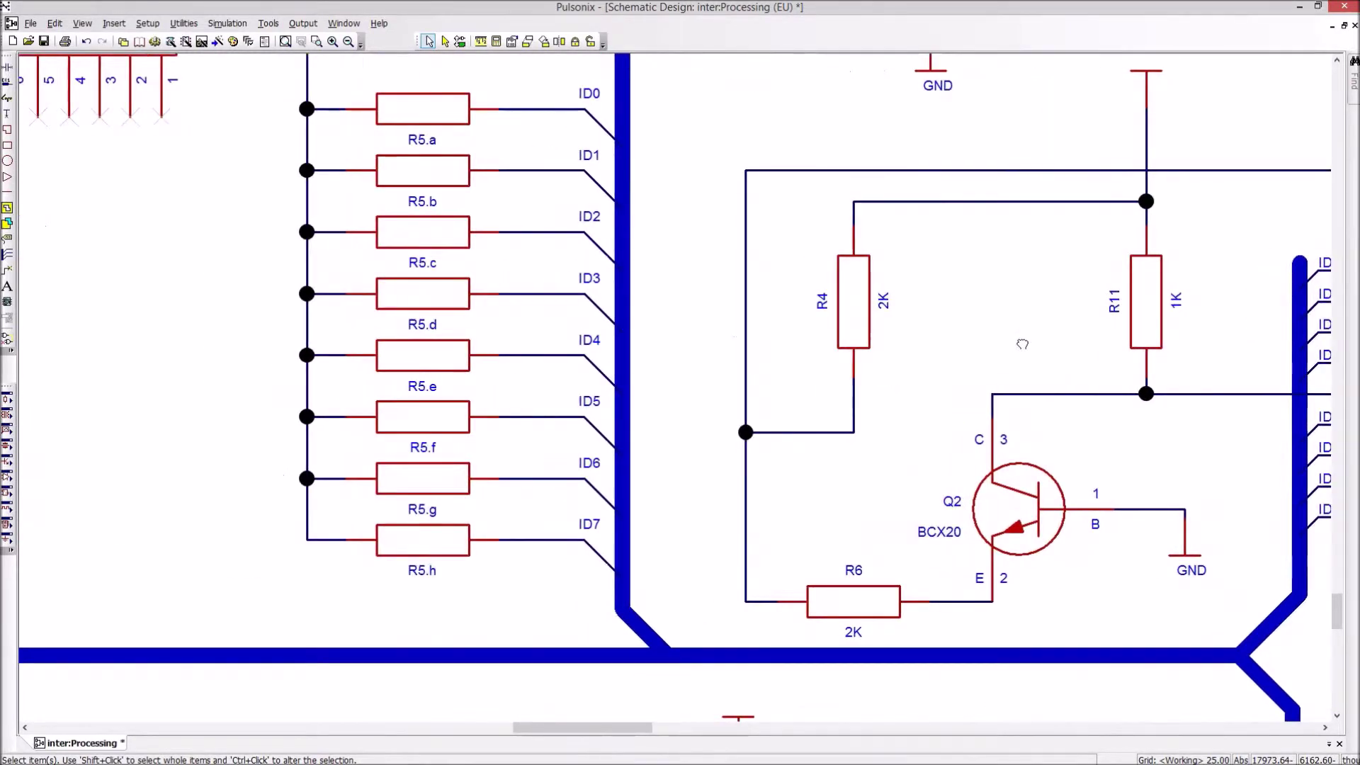
pyautogui.keyDown('shift'); pyautogui.click(433, 297); pyautogui.keyUp('shift')
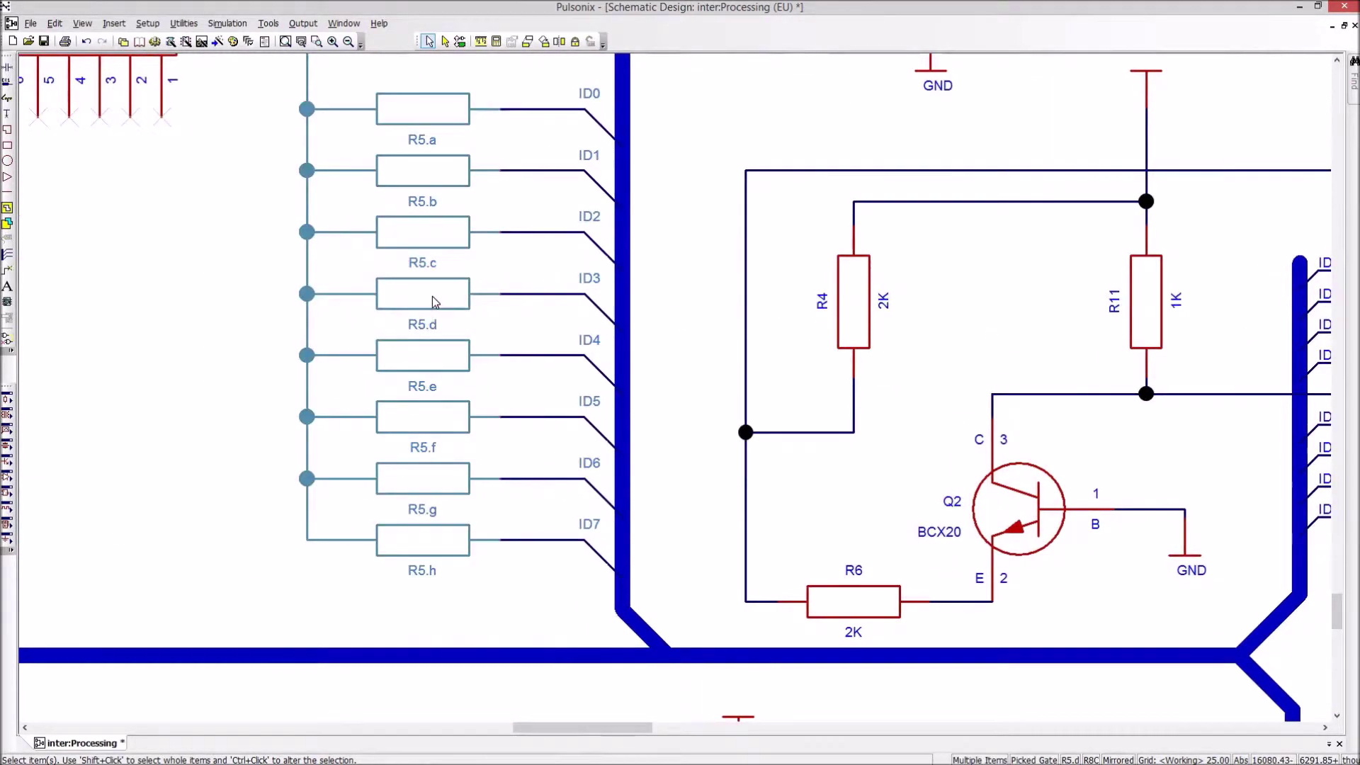
pyautogui.moveTo(432, 296); pyautogui.dragTo(345, 301)
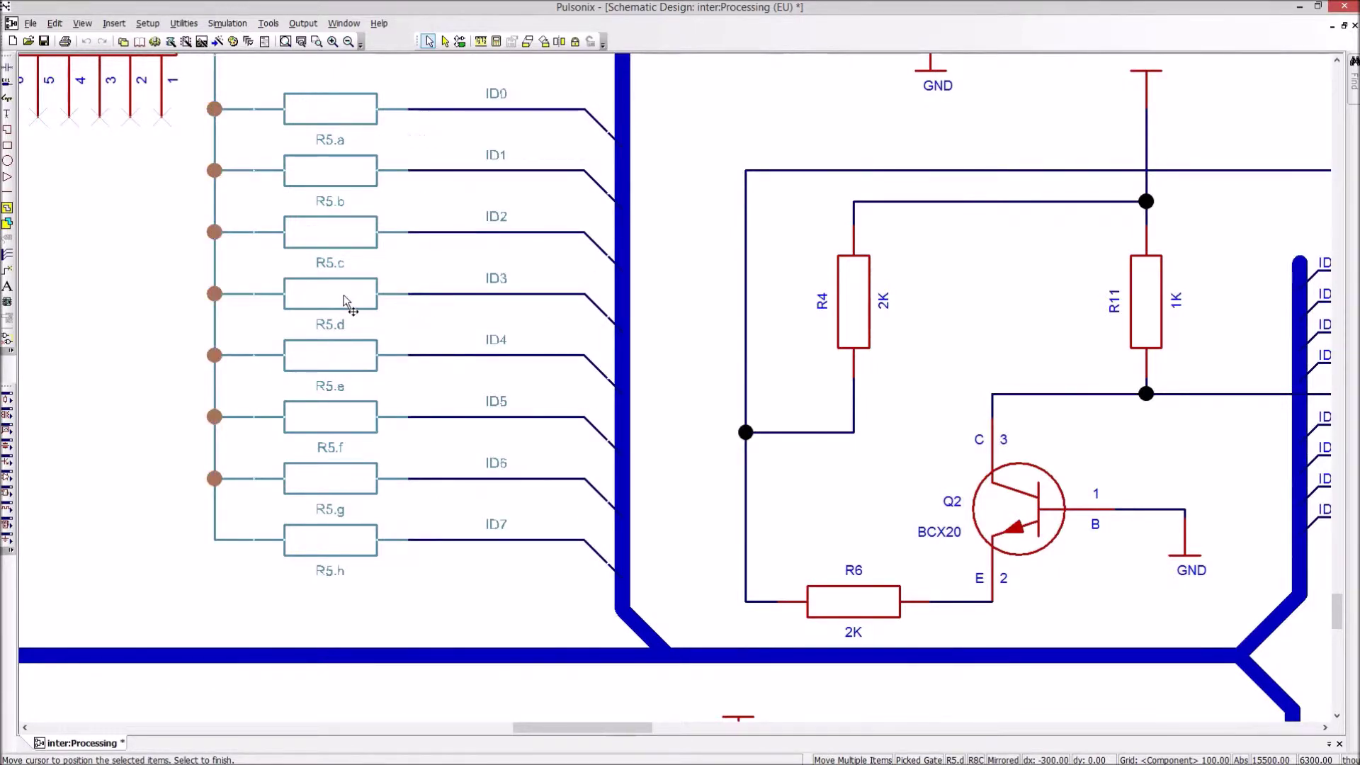
pyautogui.click(161, 325)
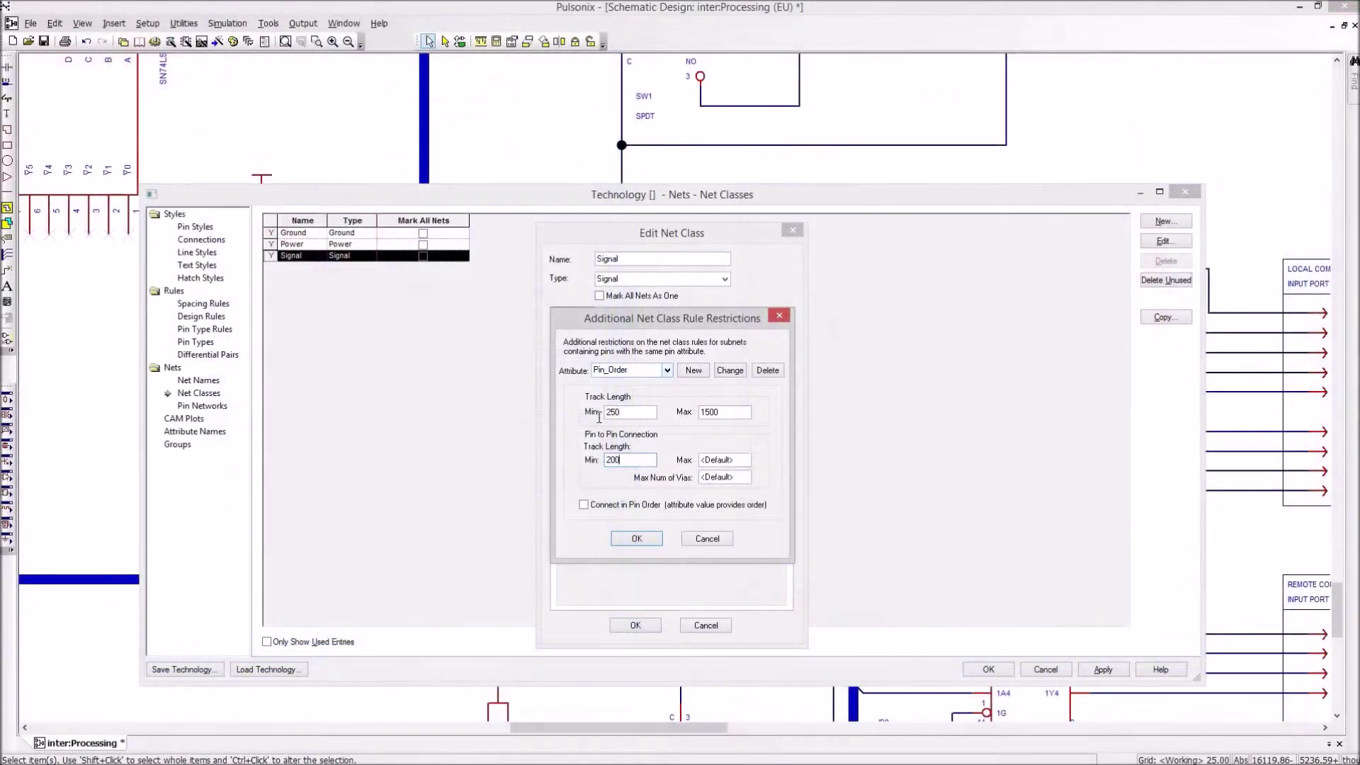
# Accept the additional Pin_Order rule restrictions for the Signal net class.
pyautogui.press('Tab')
pyautogui.press('Tab')
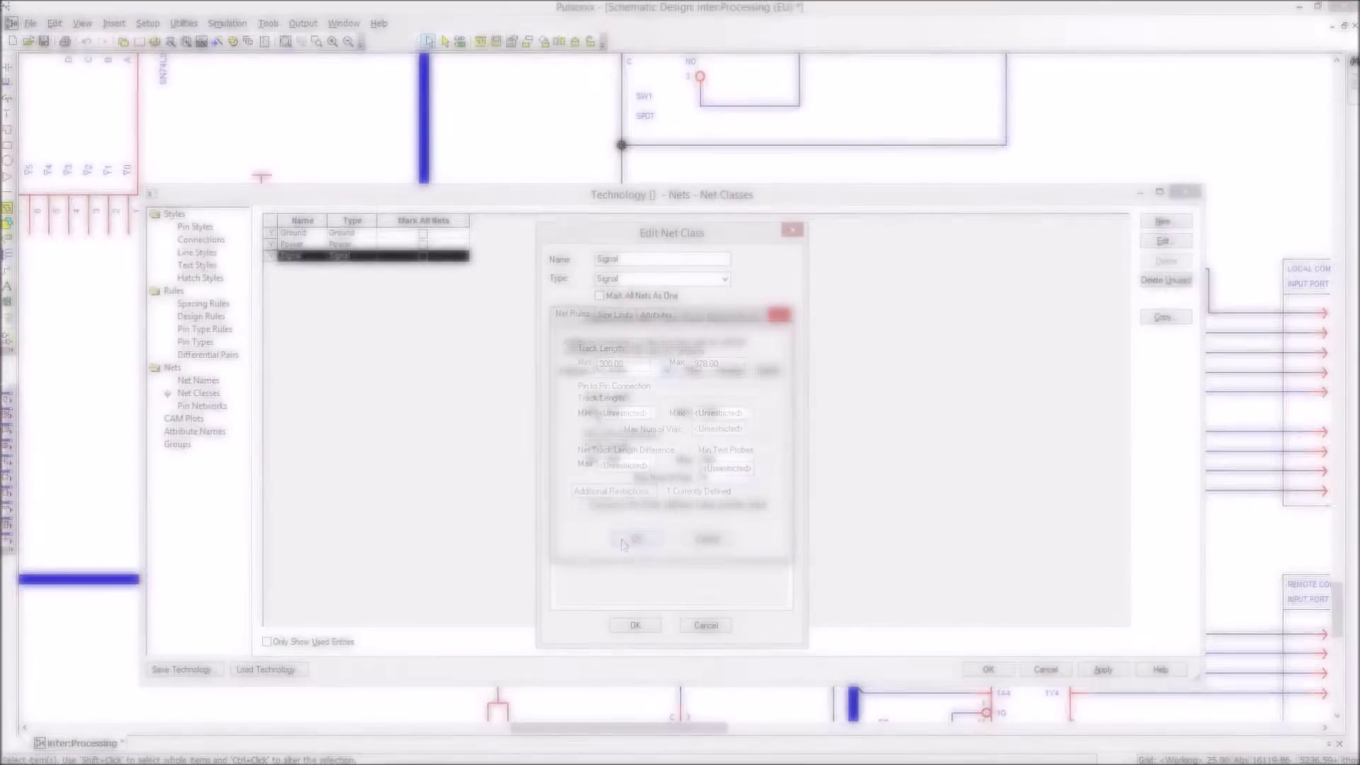
pyautogui.click(623, 538)
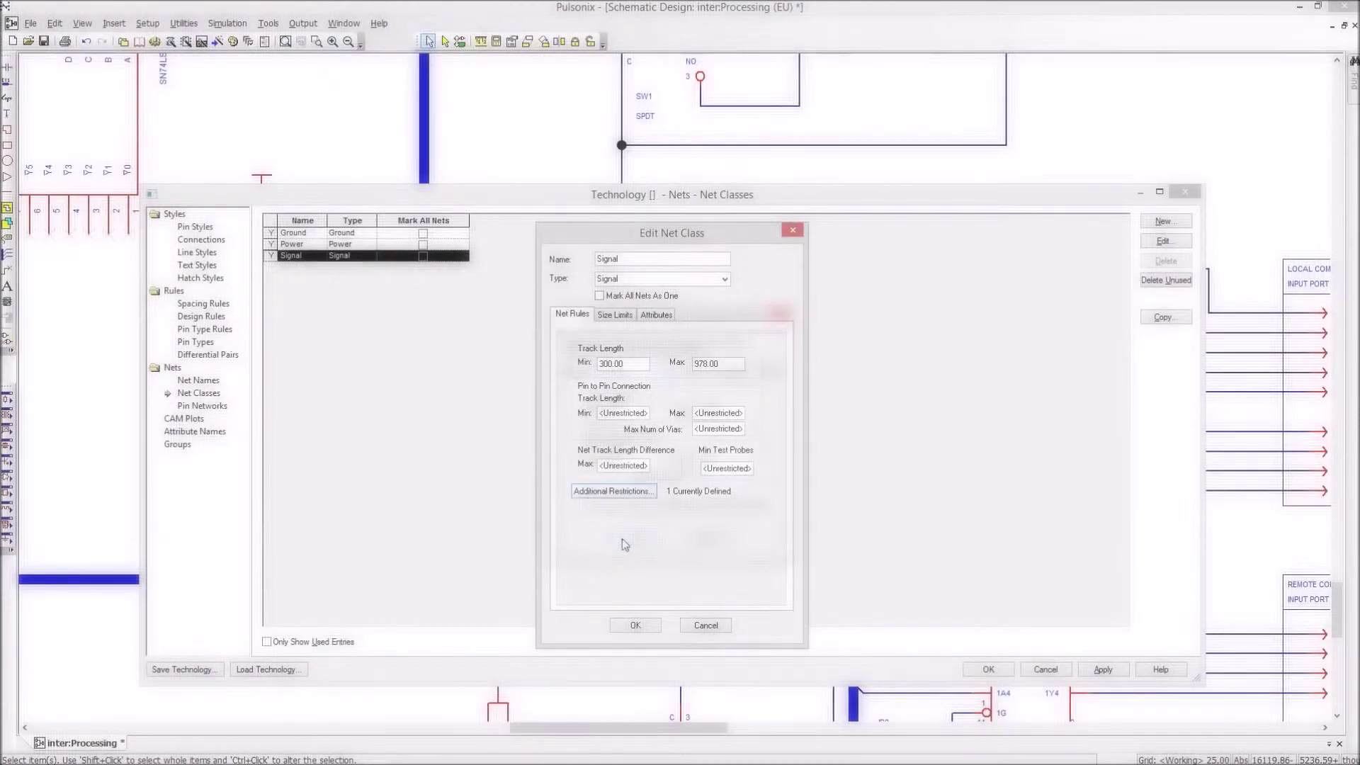
# Set the Signal net class size limits to track width 6 minimum and 8 maximum, and via diameter 30 minimum and 40 maximum.
pyautogui.click(616, 314)
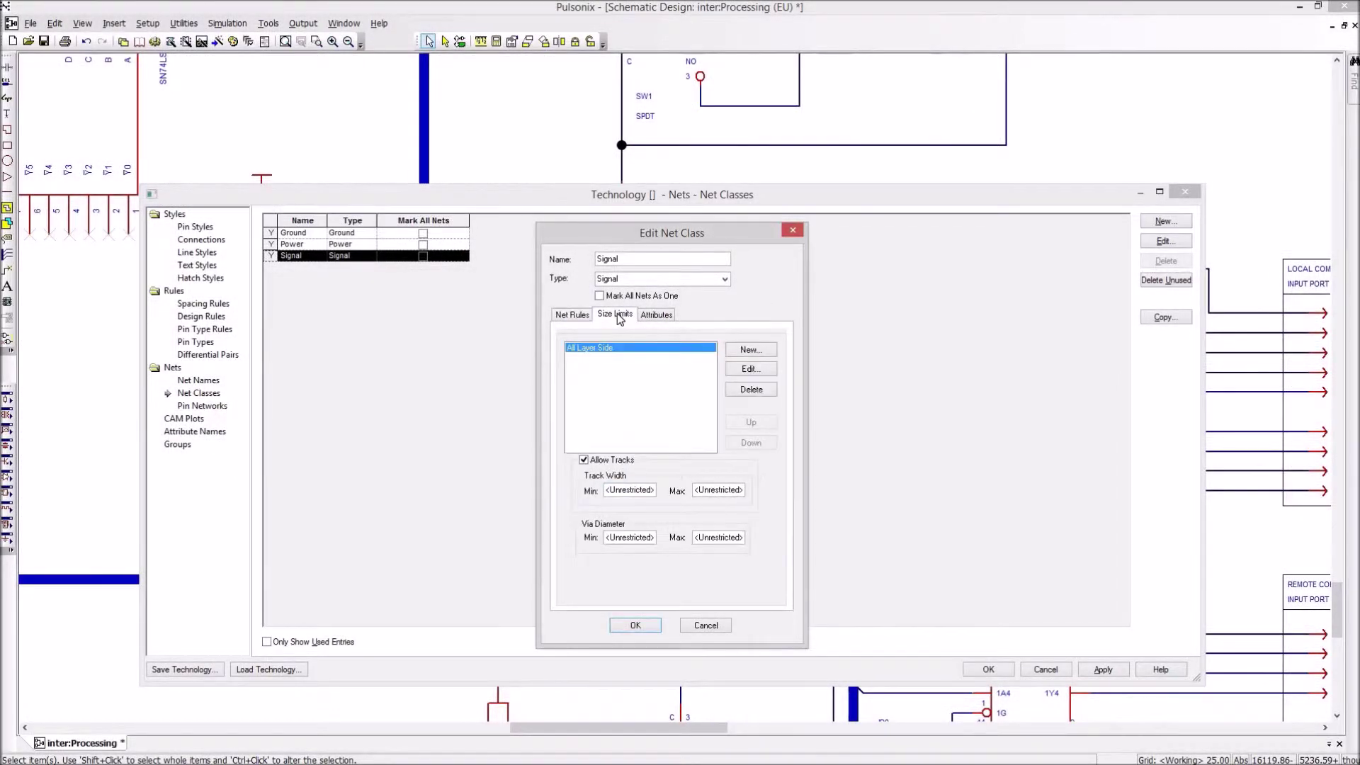
pyautogui.click(639, 490)
pyautogui.write('6')
pyautogui.press('Tab')
pyautogui.write('8')
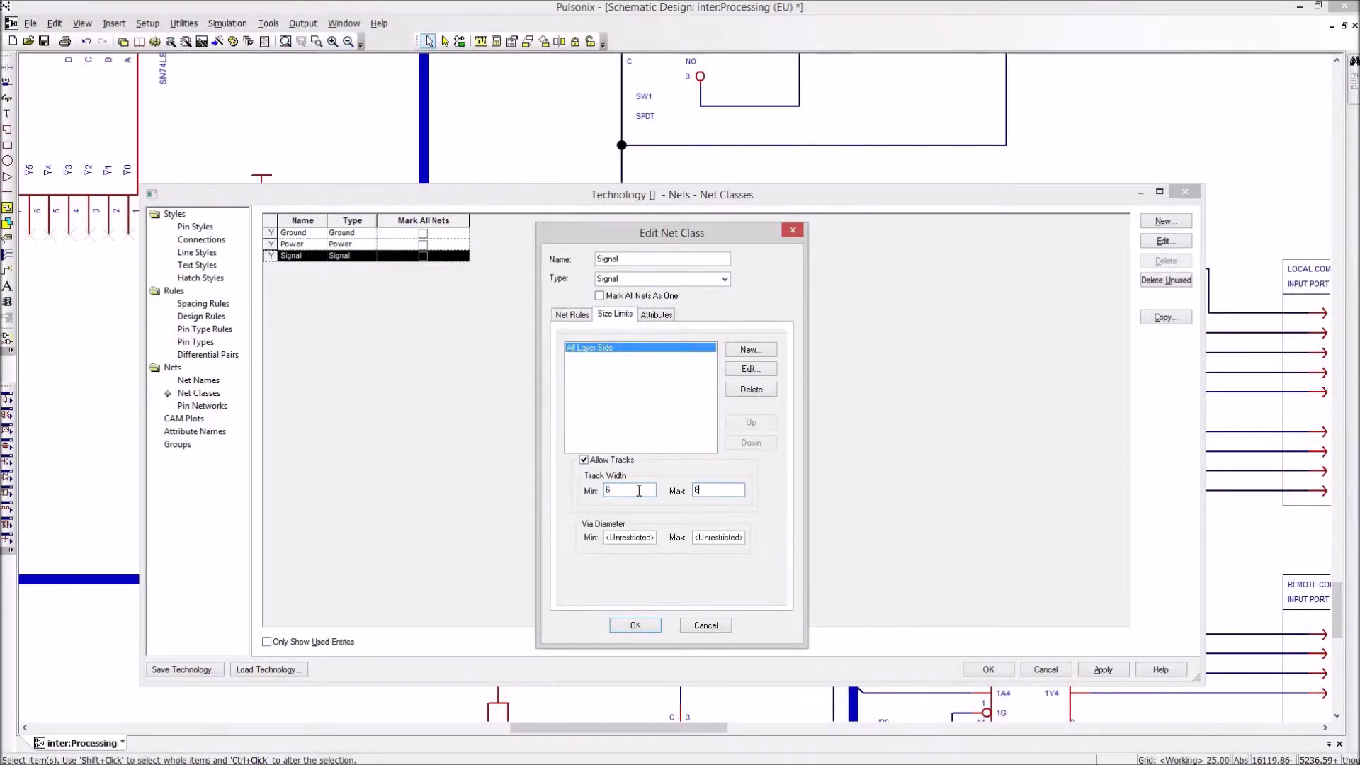
pyautogui.press('Tab')
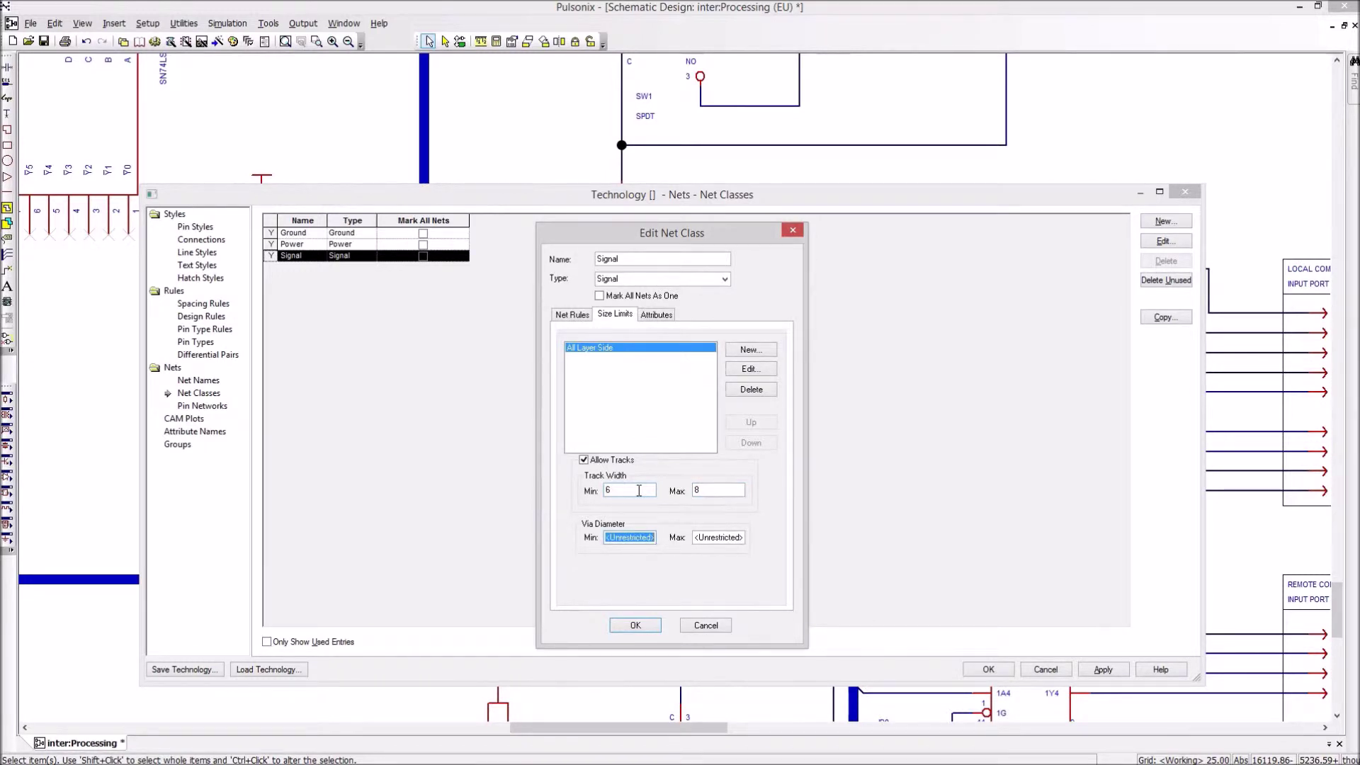
pyautogui.write('30')
pyautogui.press('Tab')
pyautogui.write('40')
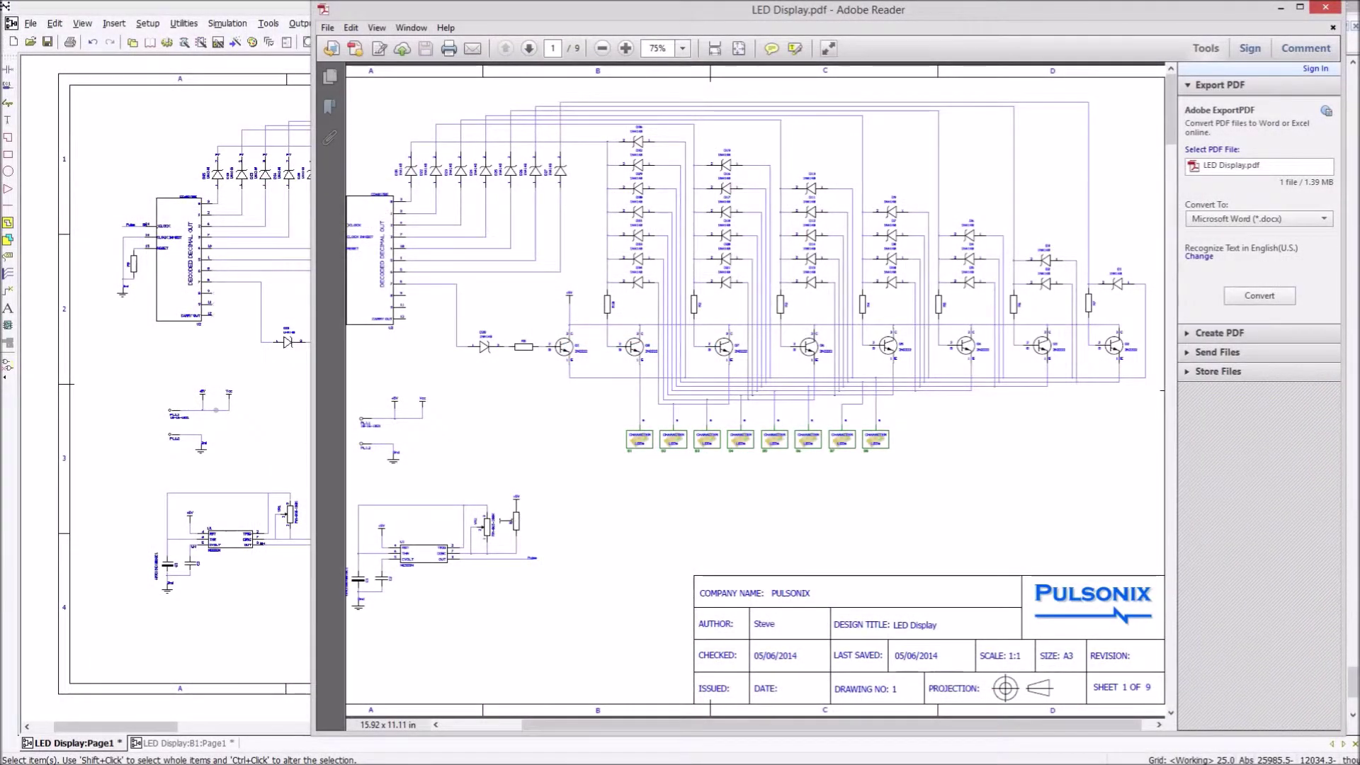
# In LED Display.pdf in Adobe Reader, inspect the component details and attributes of the variable resistor beside the lower IC.
pyautogui.click(486, 527)
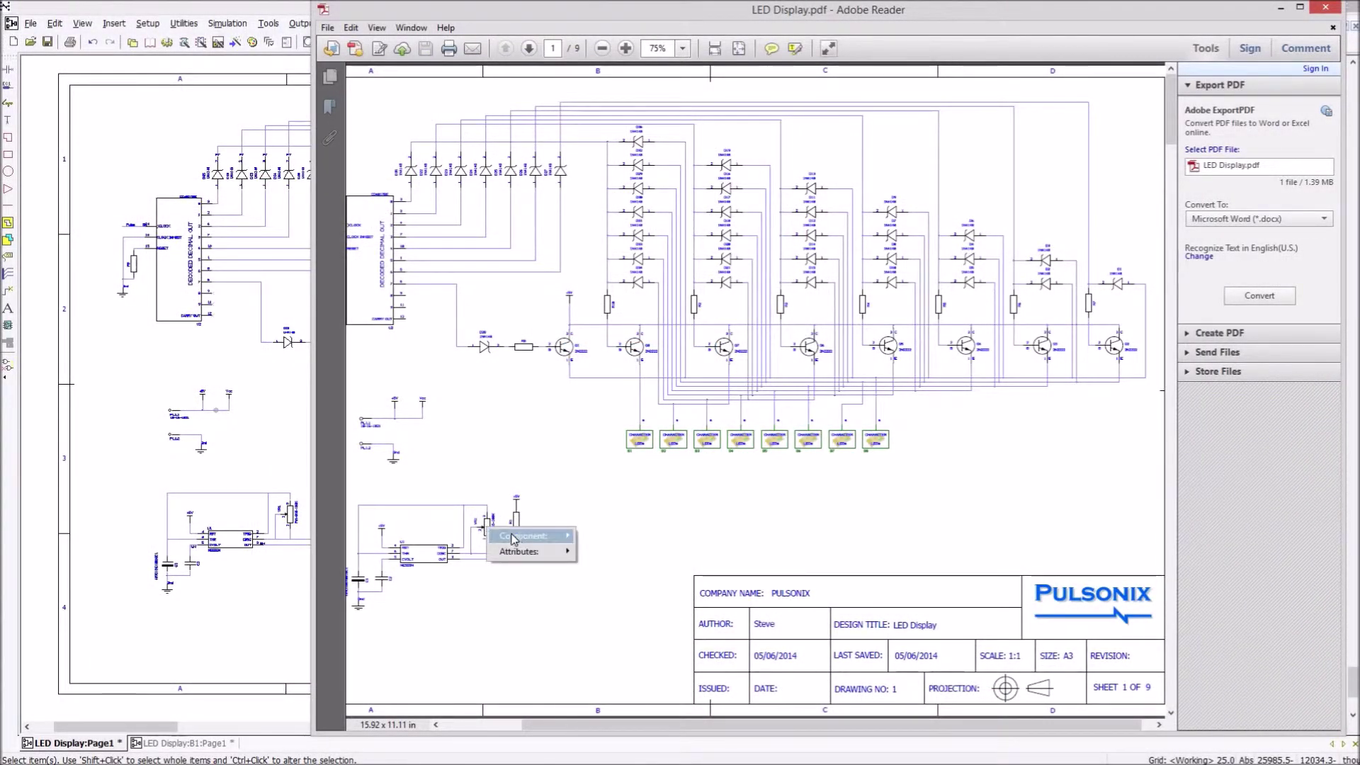
pyautogui.moveTo(516, 538)
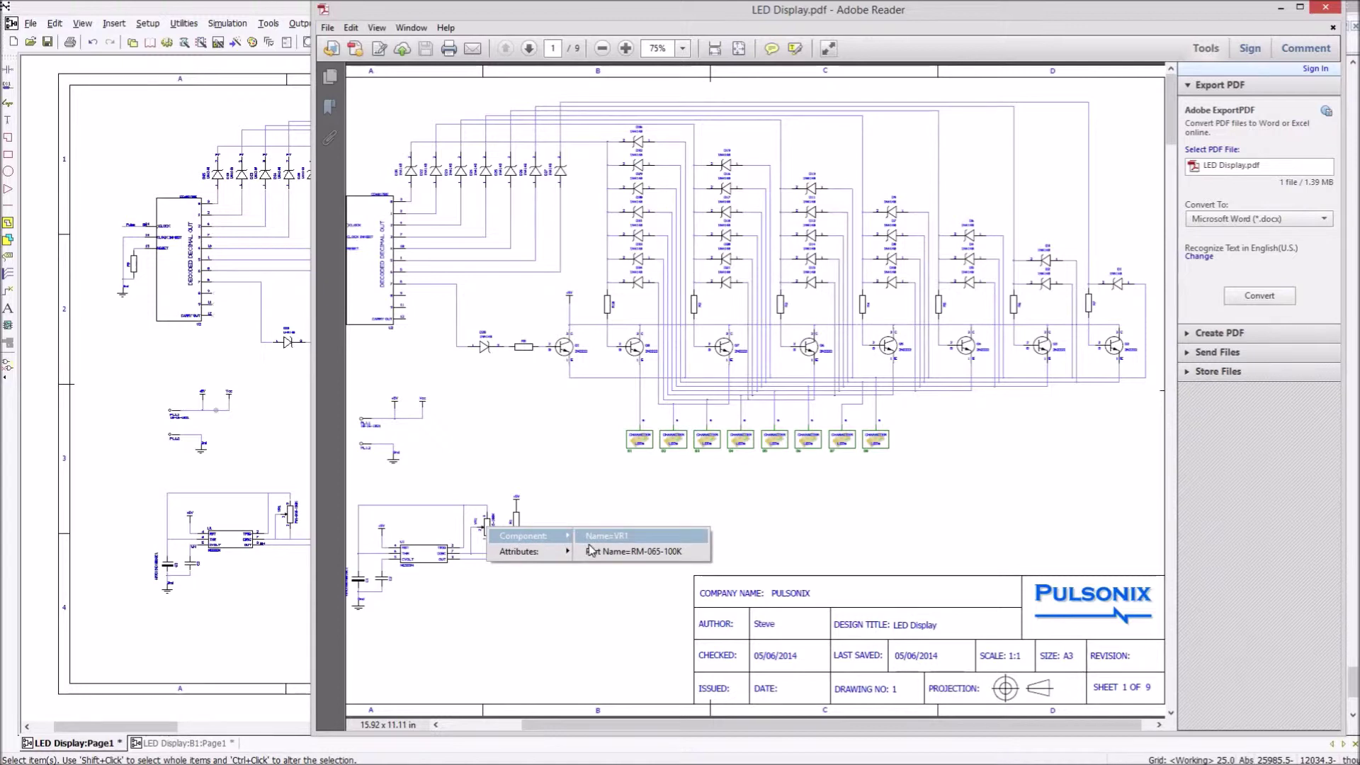
pyautogui.moveTo(559, 555)
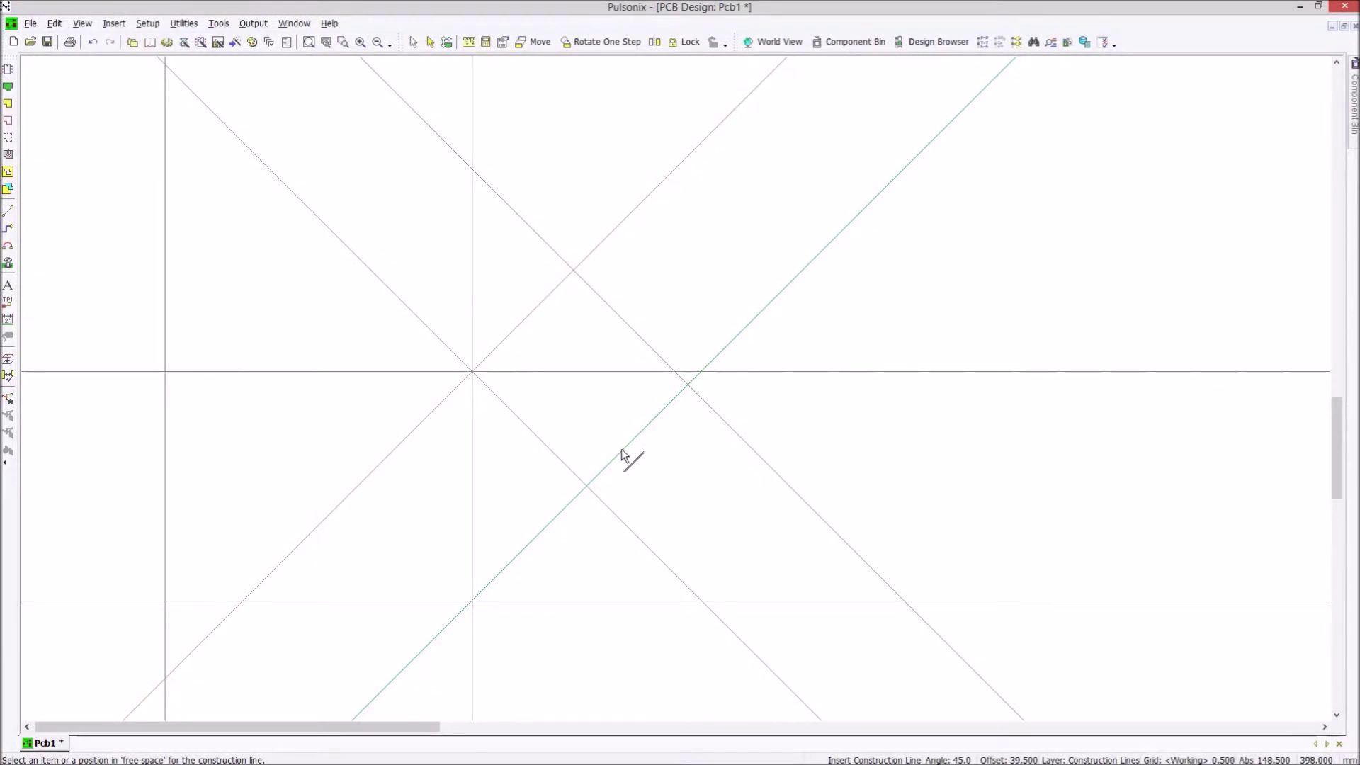
# Insert an area polygon in Pcb1 with Use Construction Regions, combining the adjacent regions around the central construction-line intersection.
pyautogui.press('Escape')
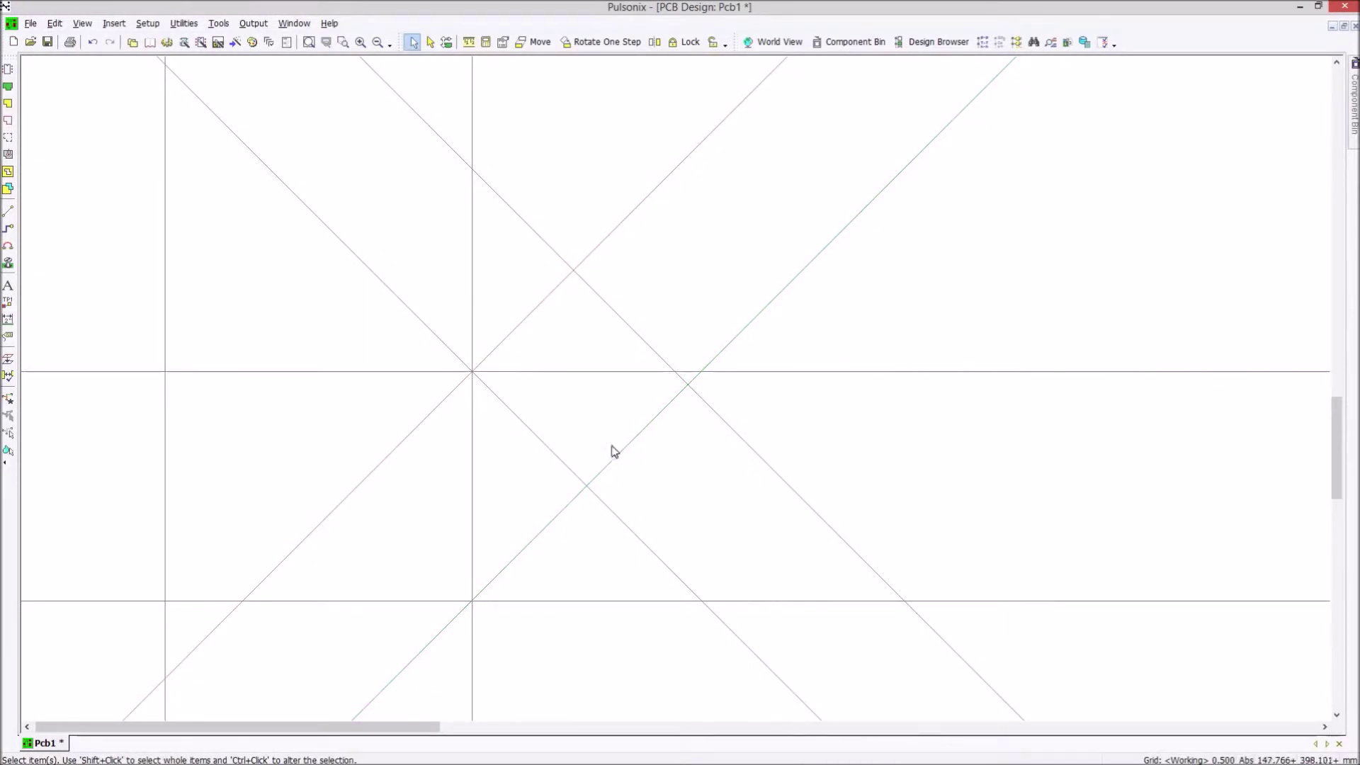
pyautogui.click(8, 137)
pyautogui.rightClick(245, 403)
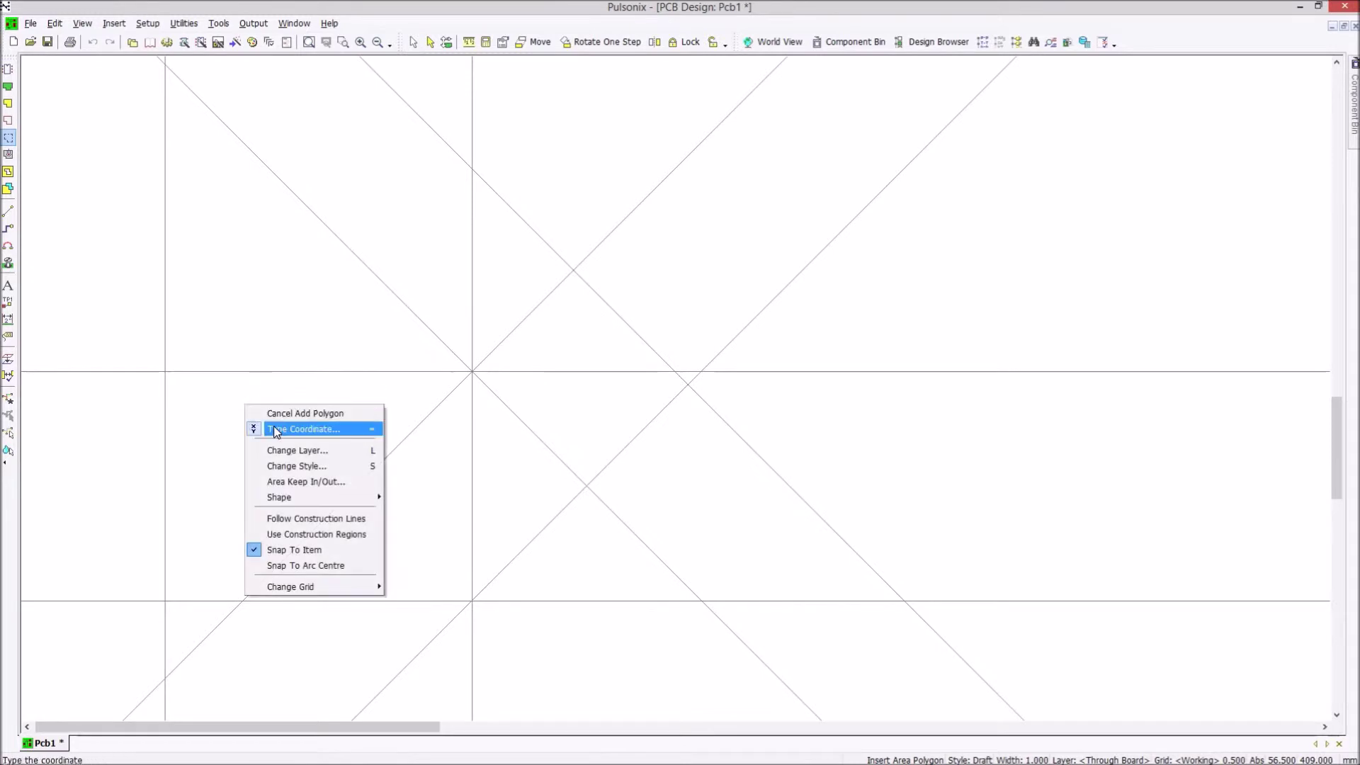
pyautogui.click(299, 534)
pyautogui.click(245, 397)
pyautogui.click(531, 450)
pyautogui.click(573, 386)
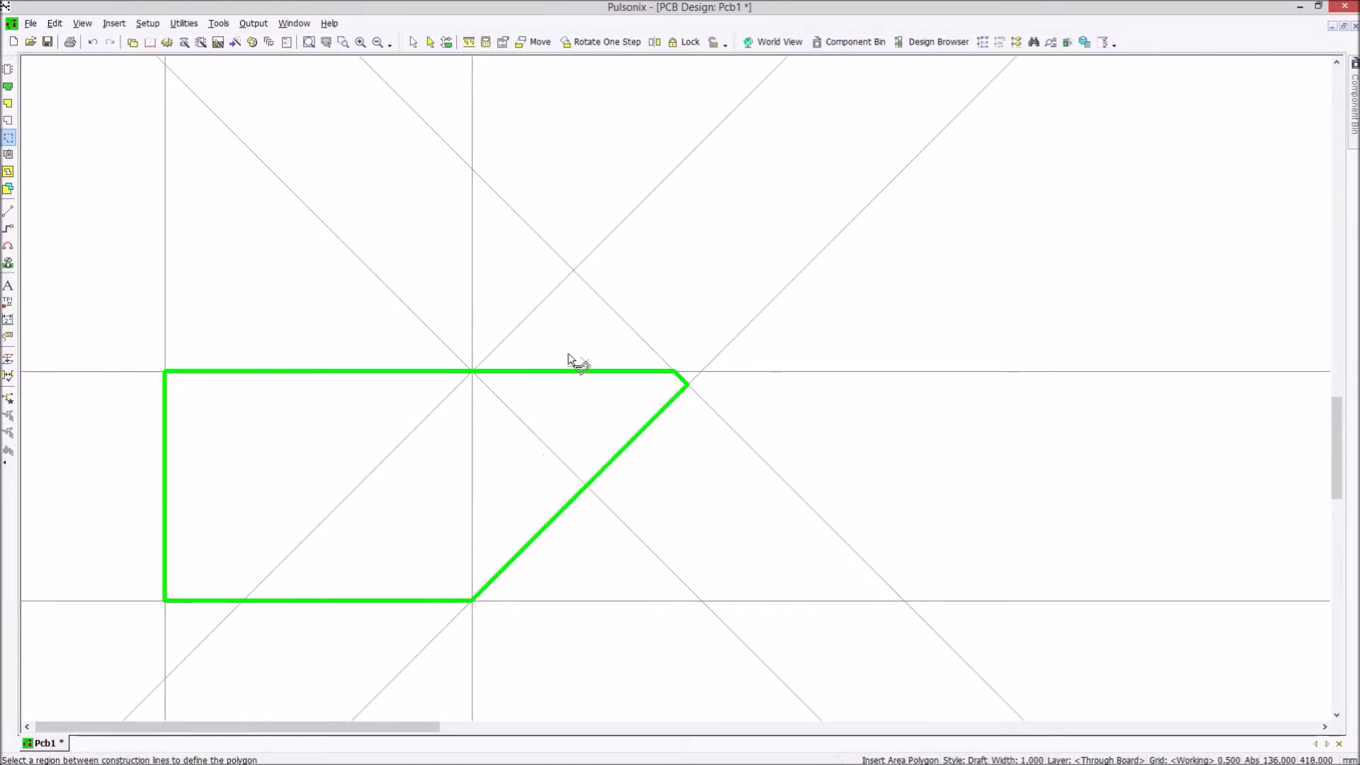
pyautogui.click(562, 333)
pyautogui.press('Escape')
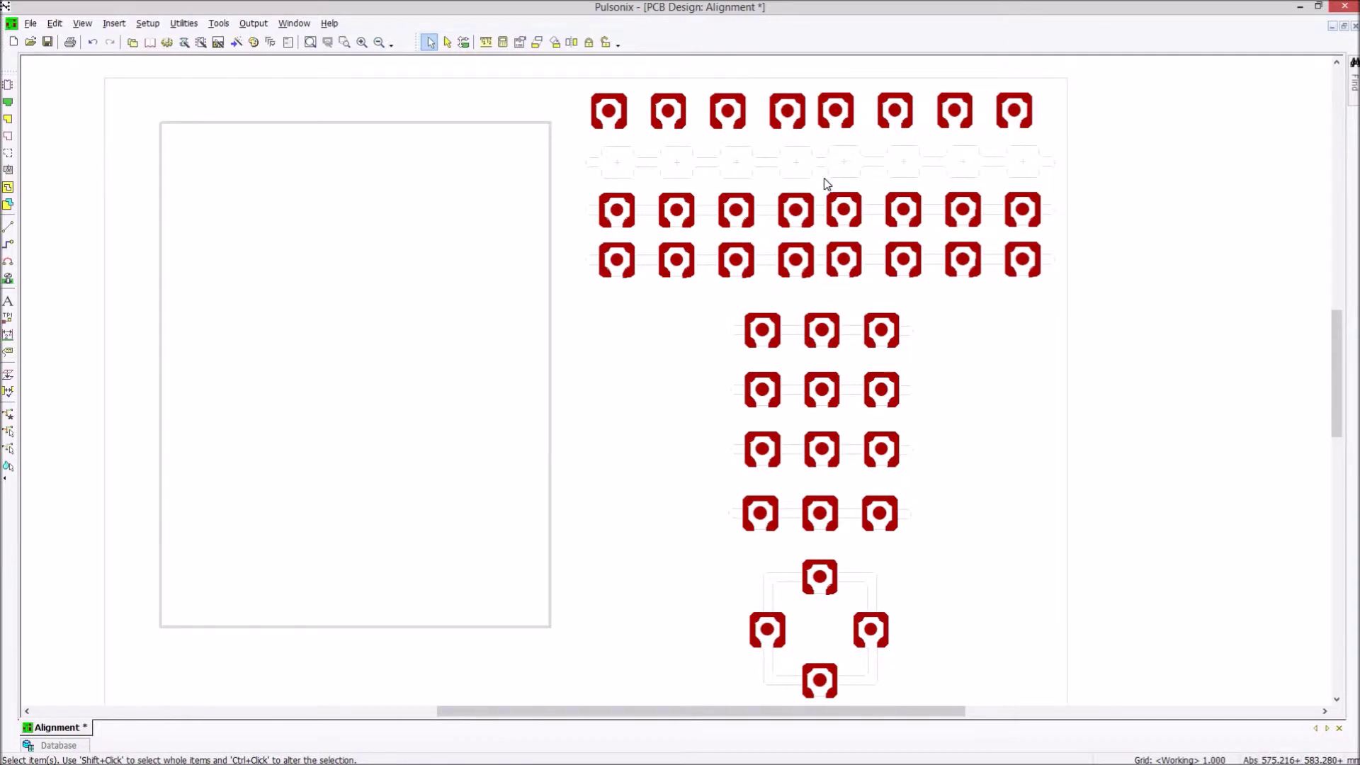
# Move the top-row components onto the empty outlines below, the first four individually and the remaining four together as a group.
pyautogui.scroll(2, 825, 183)
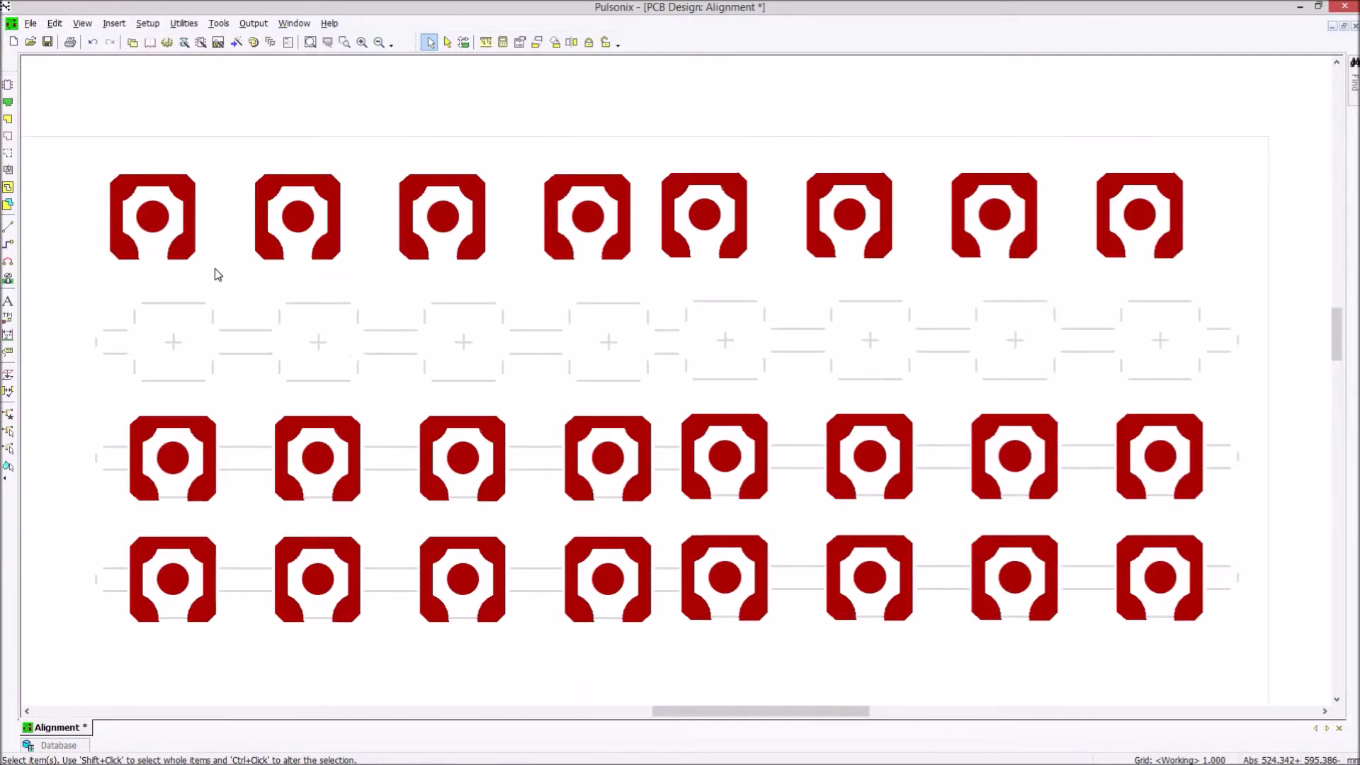
pyautogui.moveTo(188, 251); pyautogui.dragTo(208, 377)
pyautogui.moveTo(286, 175); pyautogui.dragTo(306, 300)
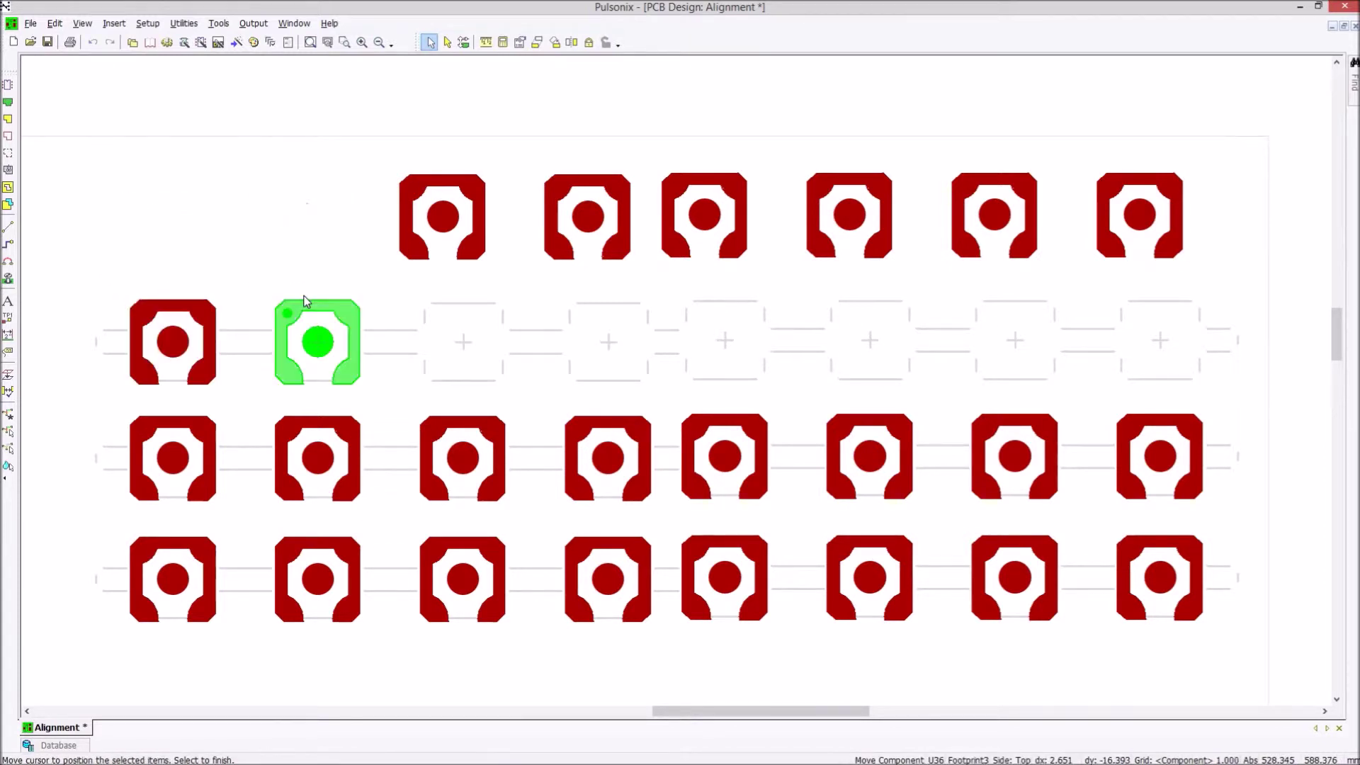
pyautogui.moveTo(443, 213); pyautogui.dragTo(462, 283)
pyautogui.moveTo(604, 228); pyautogui.dragTo(610, 281)
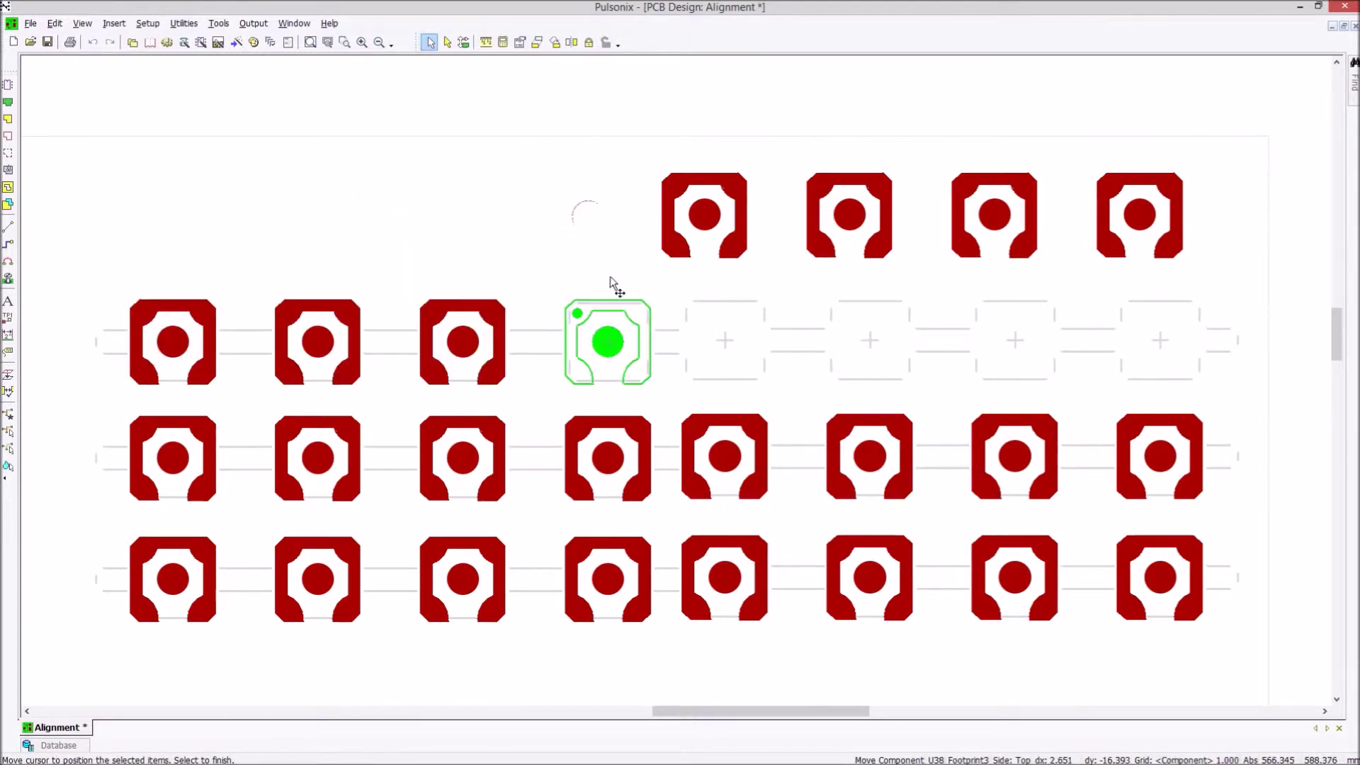
pyautogui.click(610, 281)
pyautogui.moveTo(615, 150); pyautogui.dragTo(1221, 272)
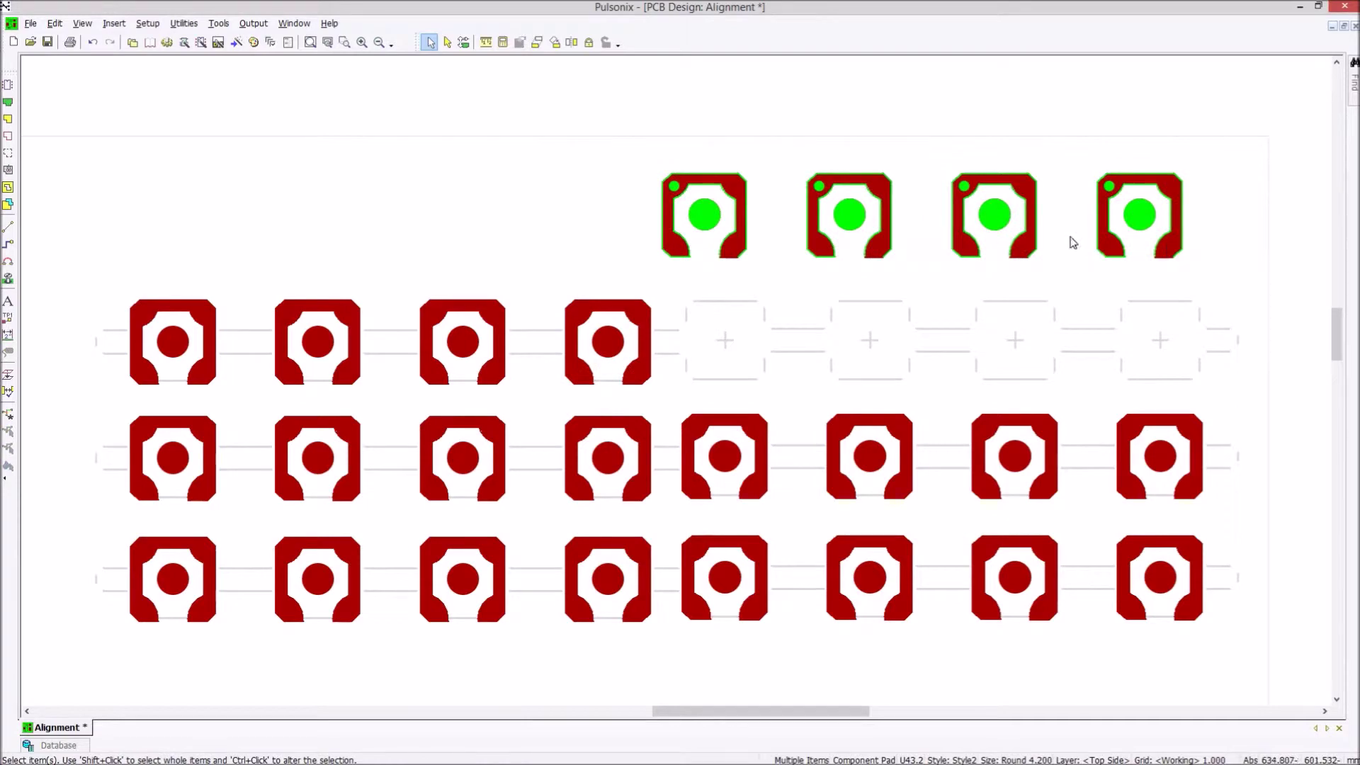
pyautogui.moveTo(1008, 221); pyautogui.dragTo(1016, 267)
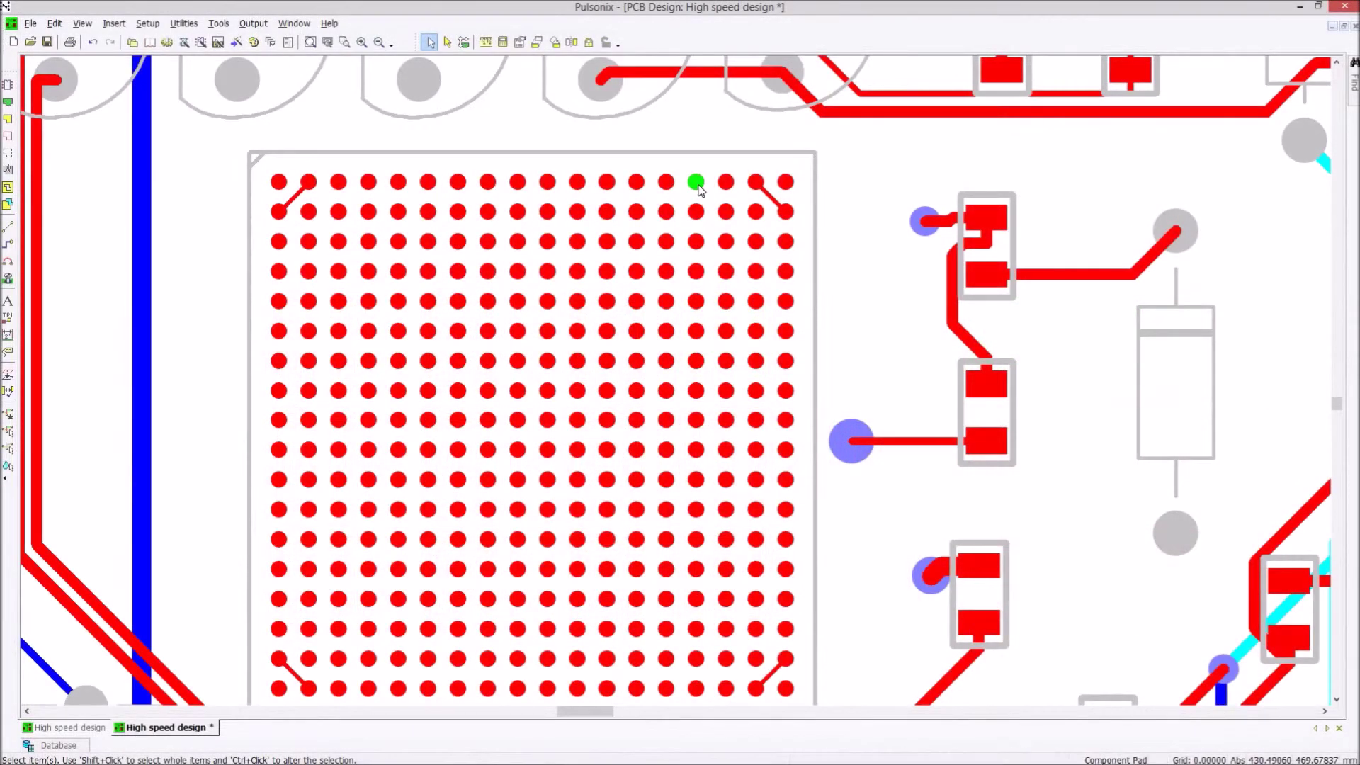
# Route a track from pad U8.A15 diagonally between the BGA pads to beyond the opposite corner of the array.
pyautogui.click(697, 182)
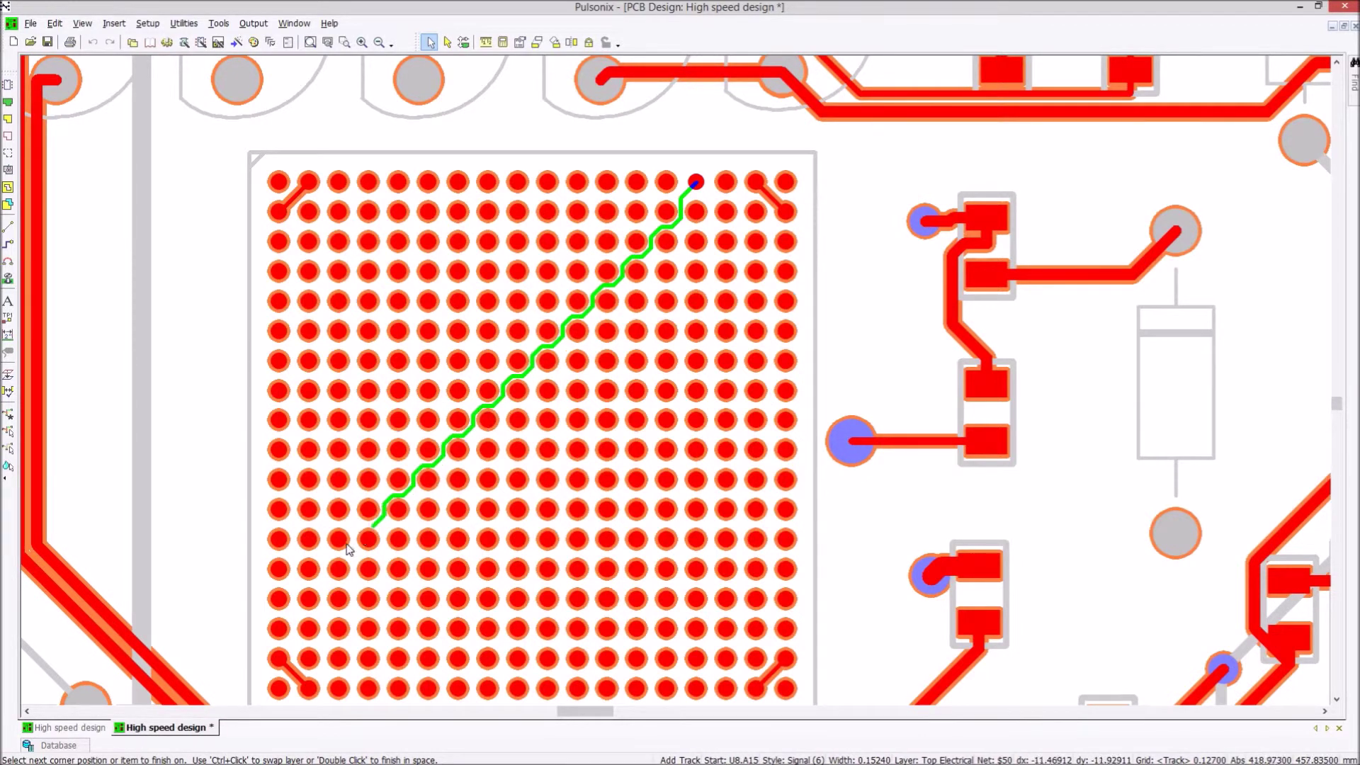
pyautogui.click(227, 636)
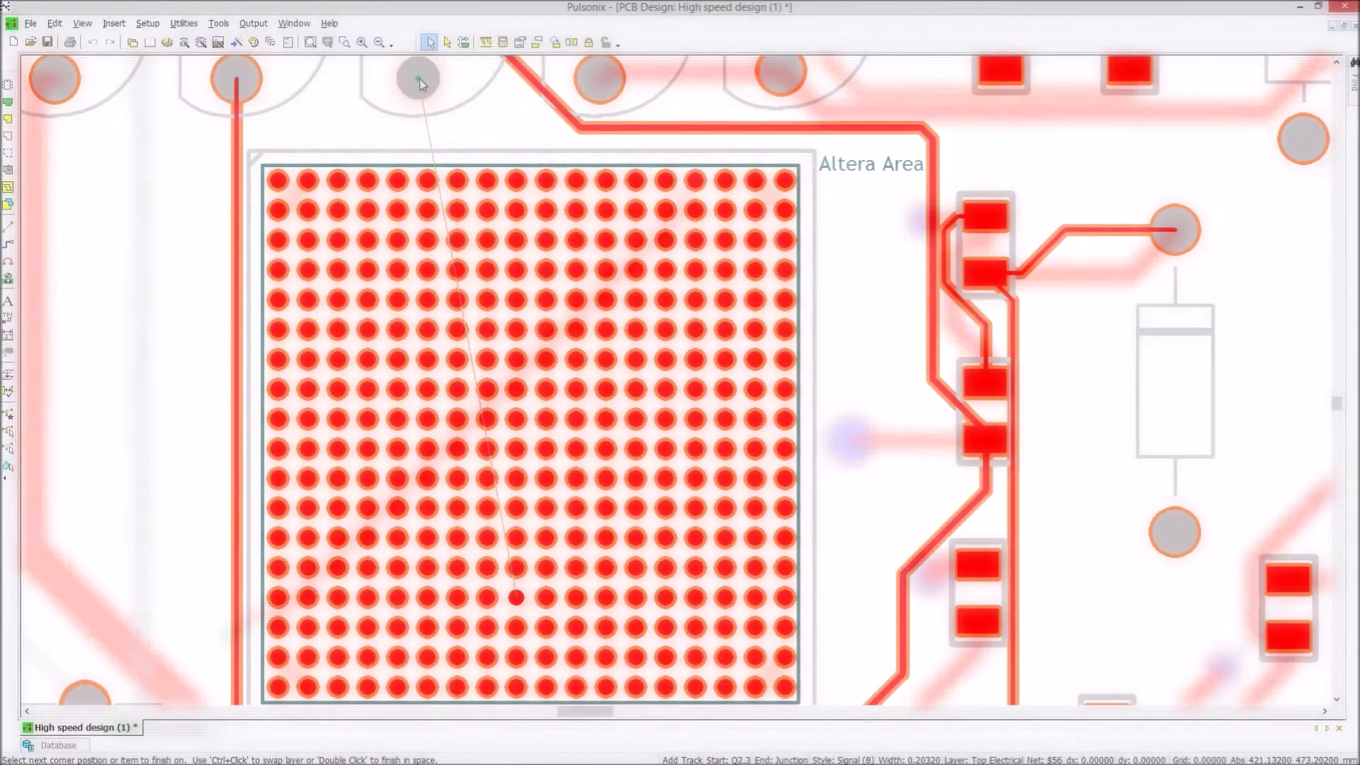
# Start a track at pad Q2.3 and route it to the edge of the Altera Area.
pyautogui.click(419, 79)
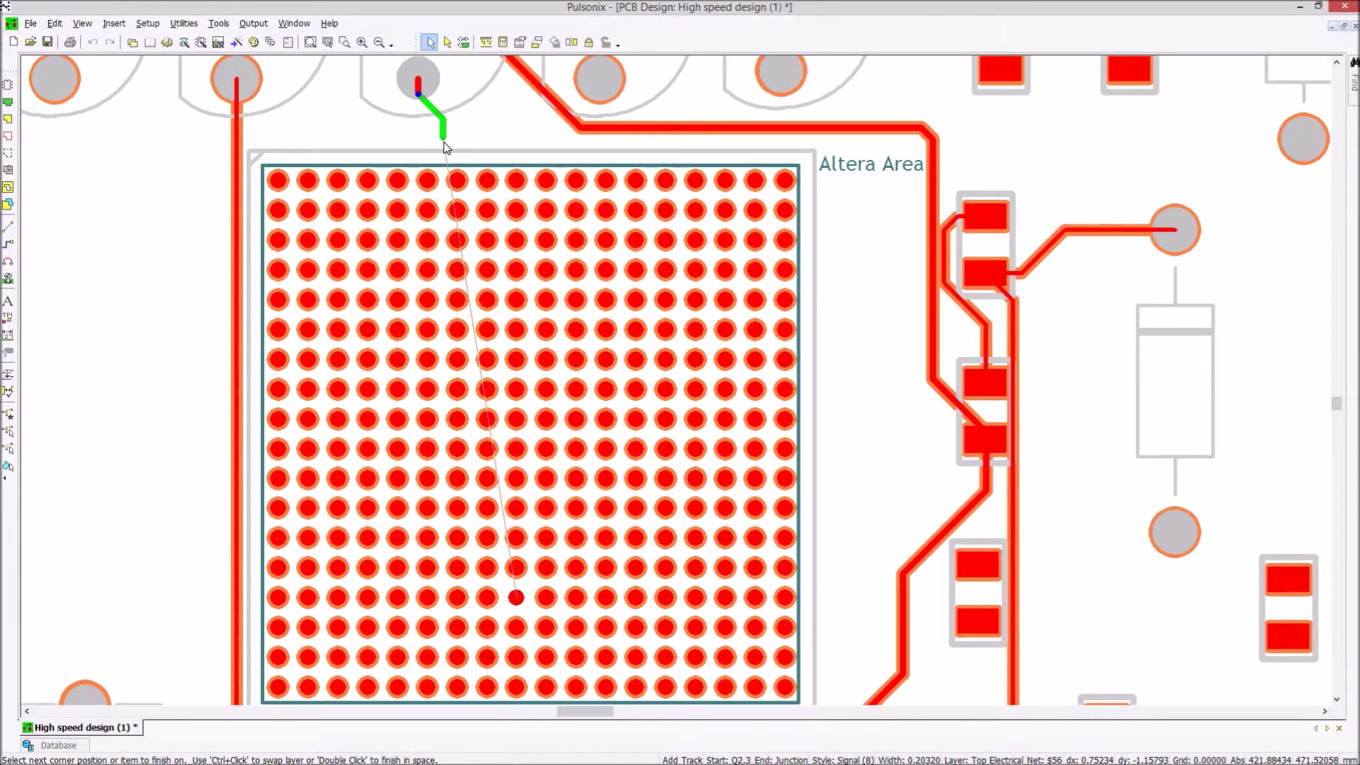
pyautogui.click(443, 171)
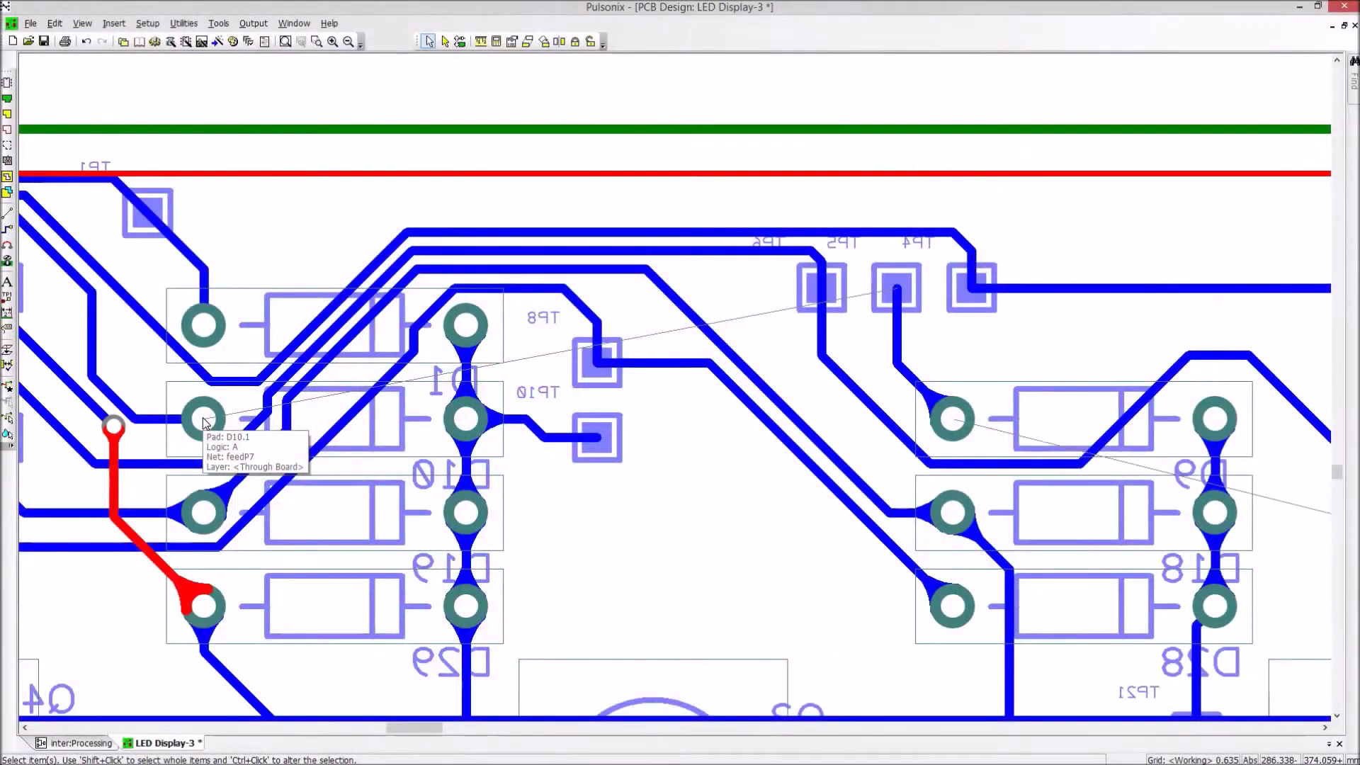
# Route a bottom-layer track from pad D10.1 to test point TP5, pushing the neighbouring track aside.
pyautogui.click(205, 420)
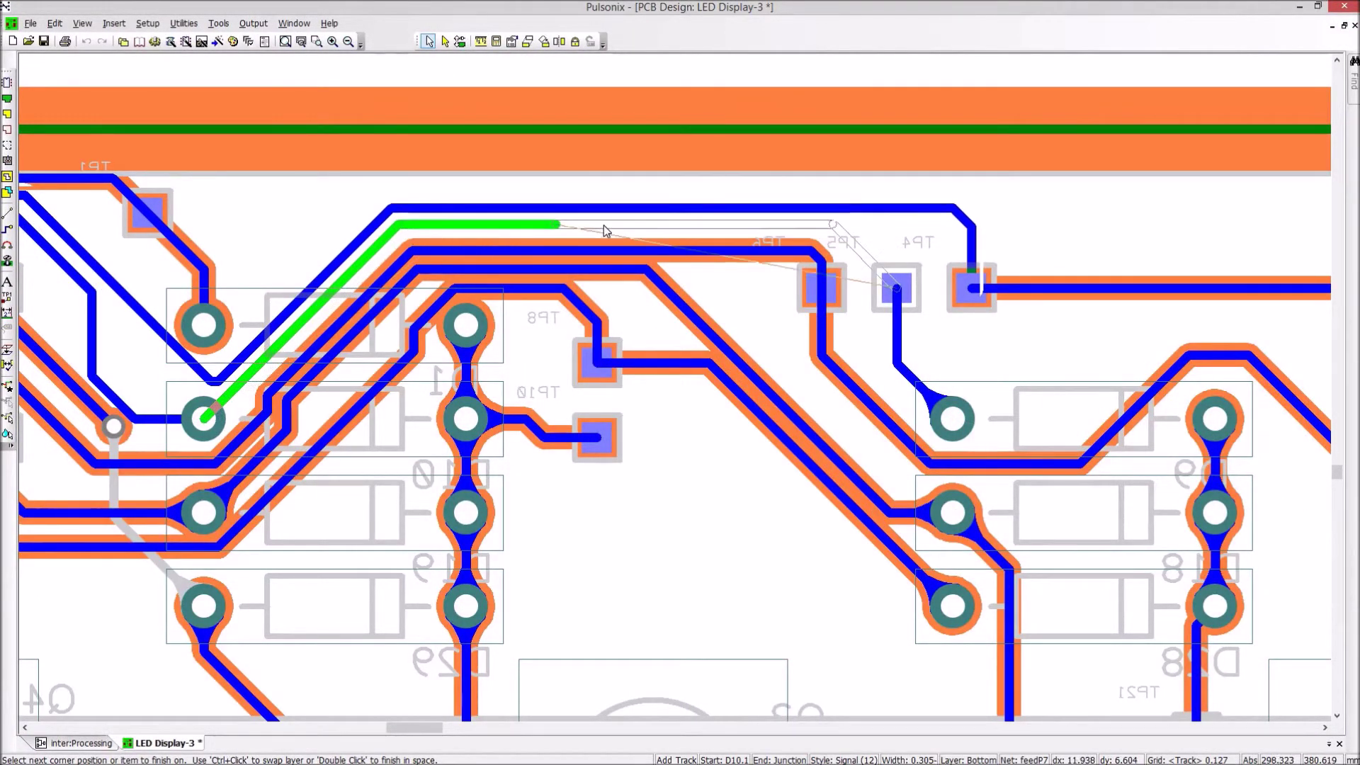
pyautogui.doubleClick(737, 226)
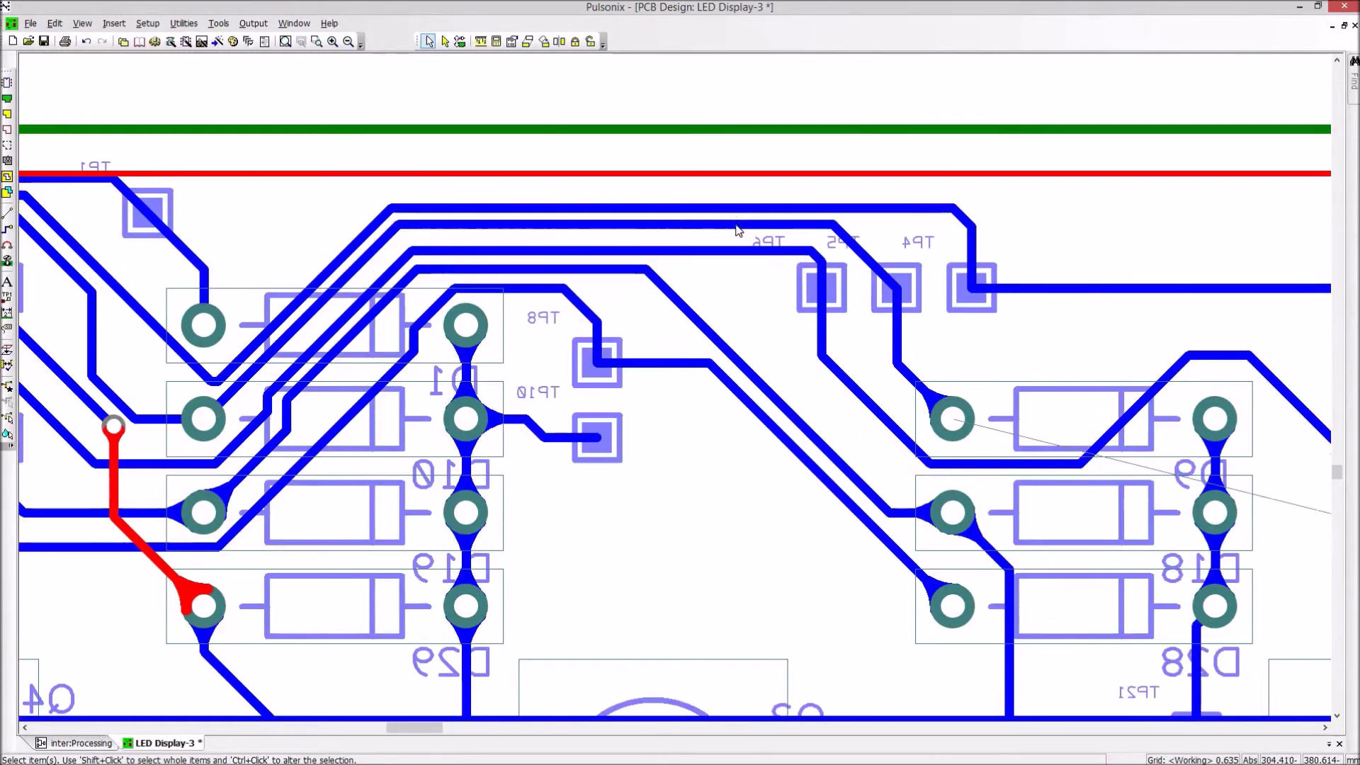
# Start a track at pad D9.1 and use Track Hugging to follow the existing bottom-layer track passing beneath D9.
pyautogui.scroll(-2, 449, 346)
pyautogui.scroll(2, 449, 345)
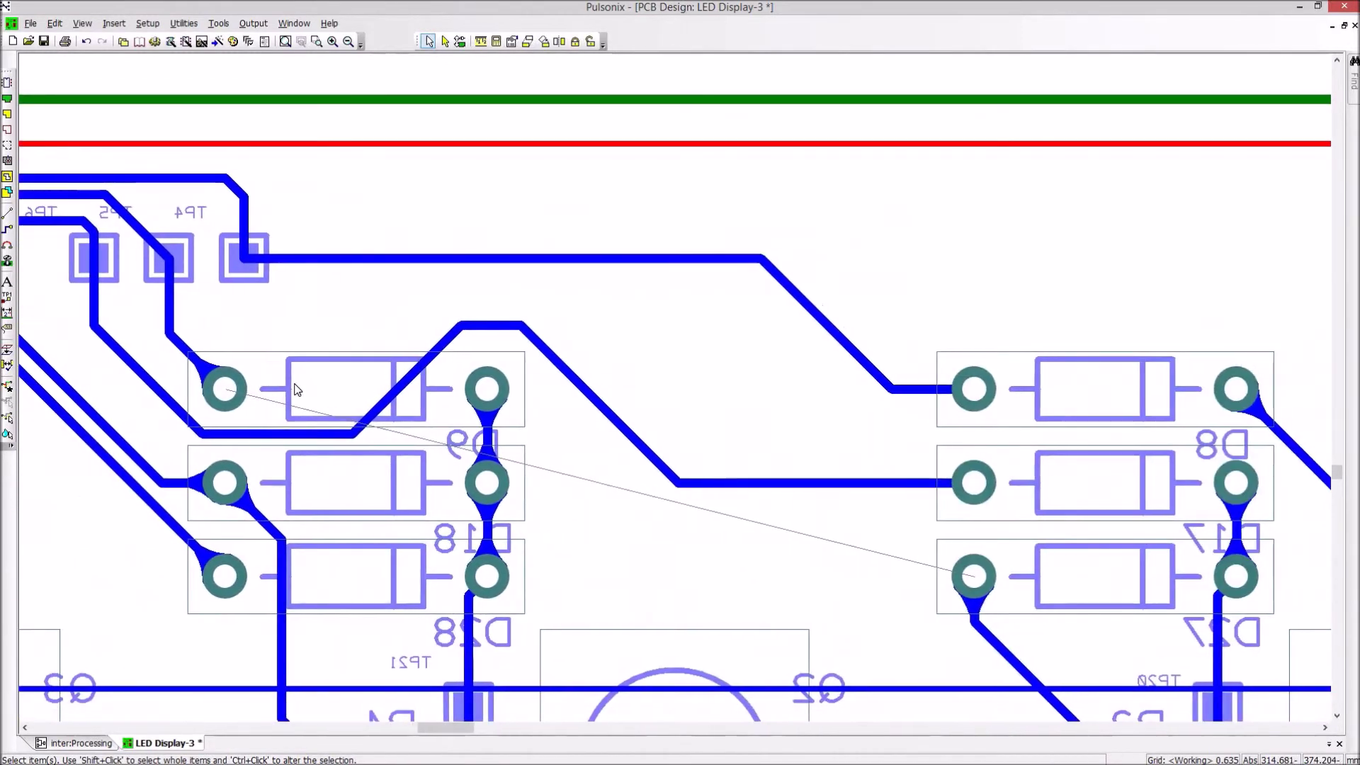
pyautogui.click(247, 390)
pyautogui.rightClick(263, 408)
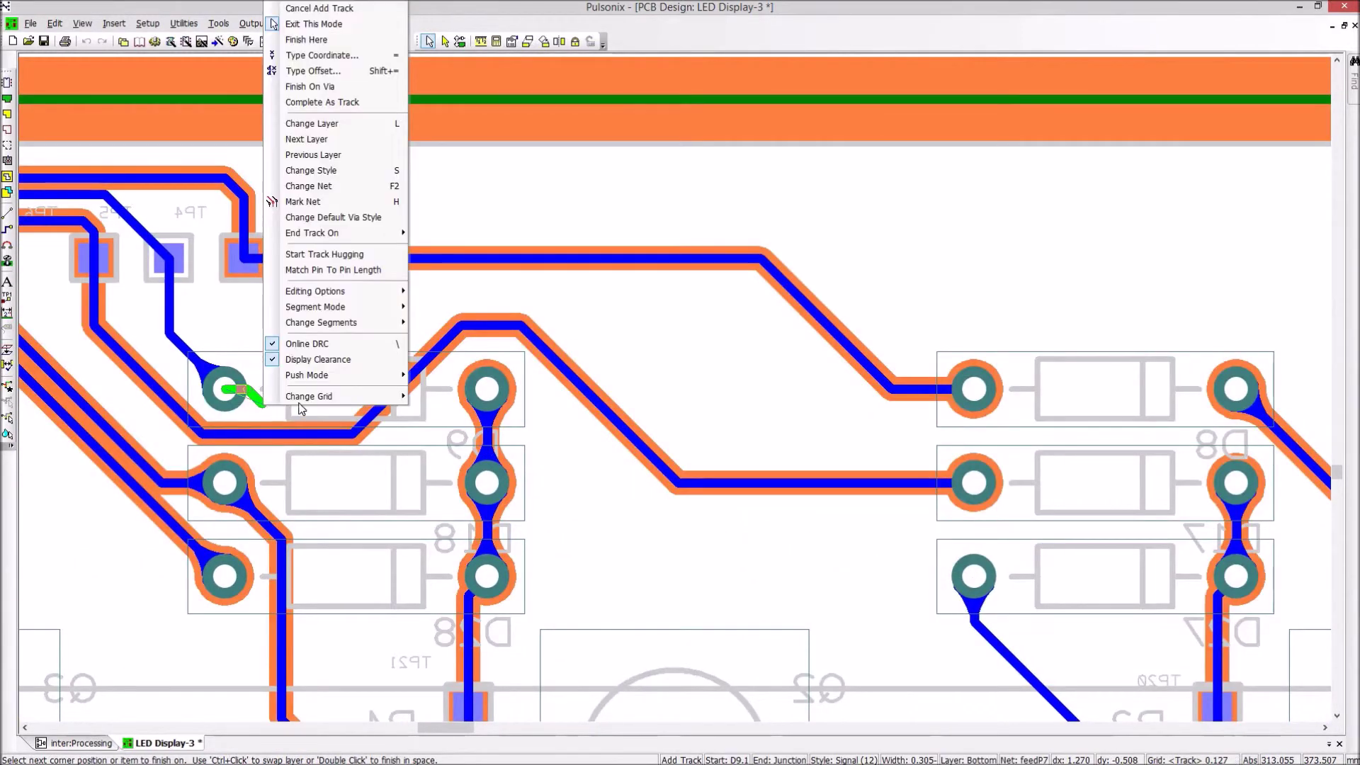
pyautogui.click(267, 255)
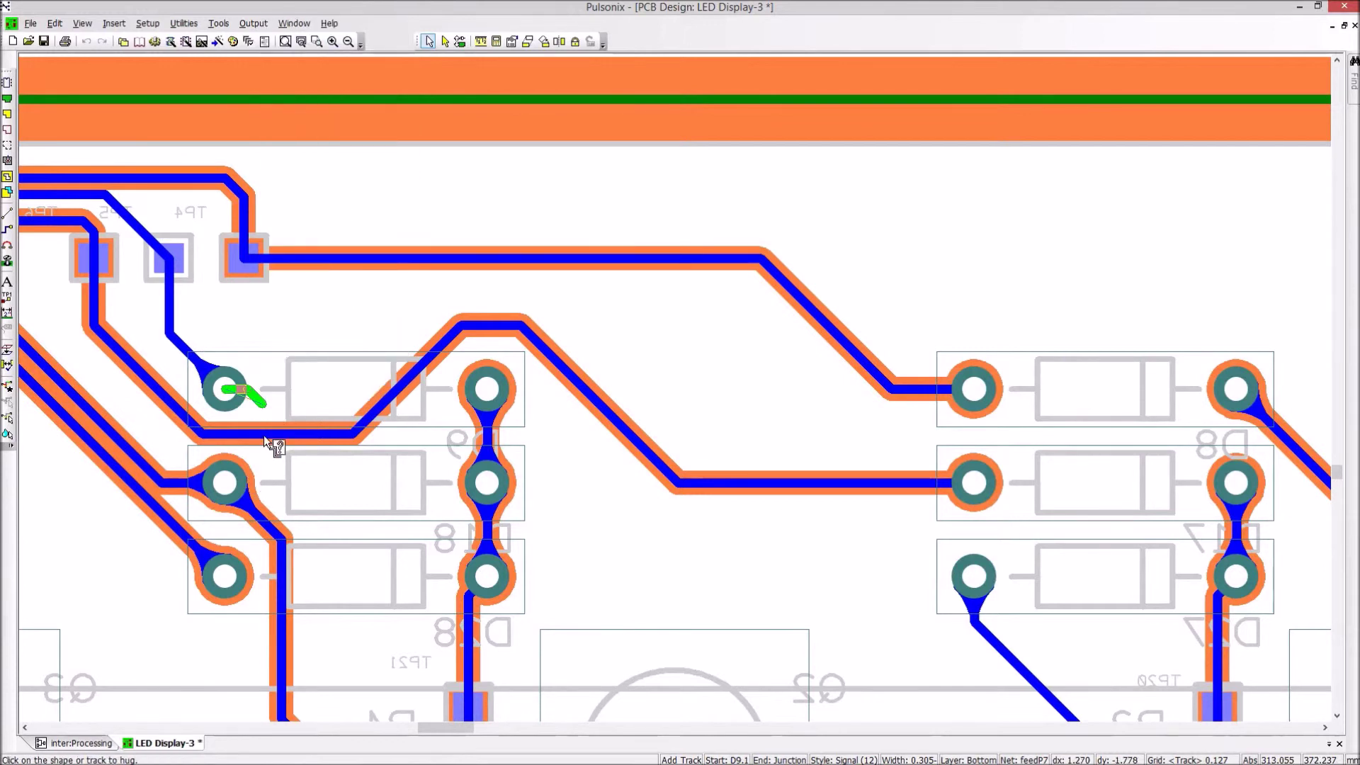
pyautogui.click(266, 432)
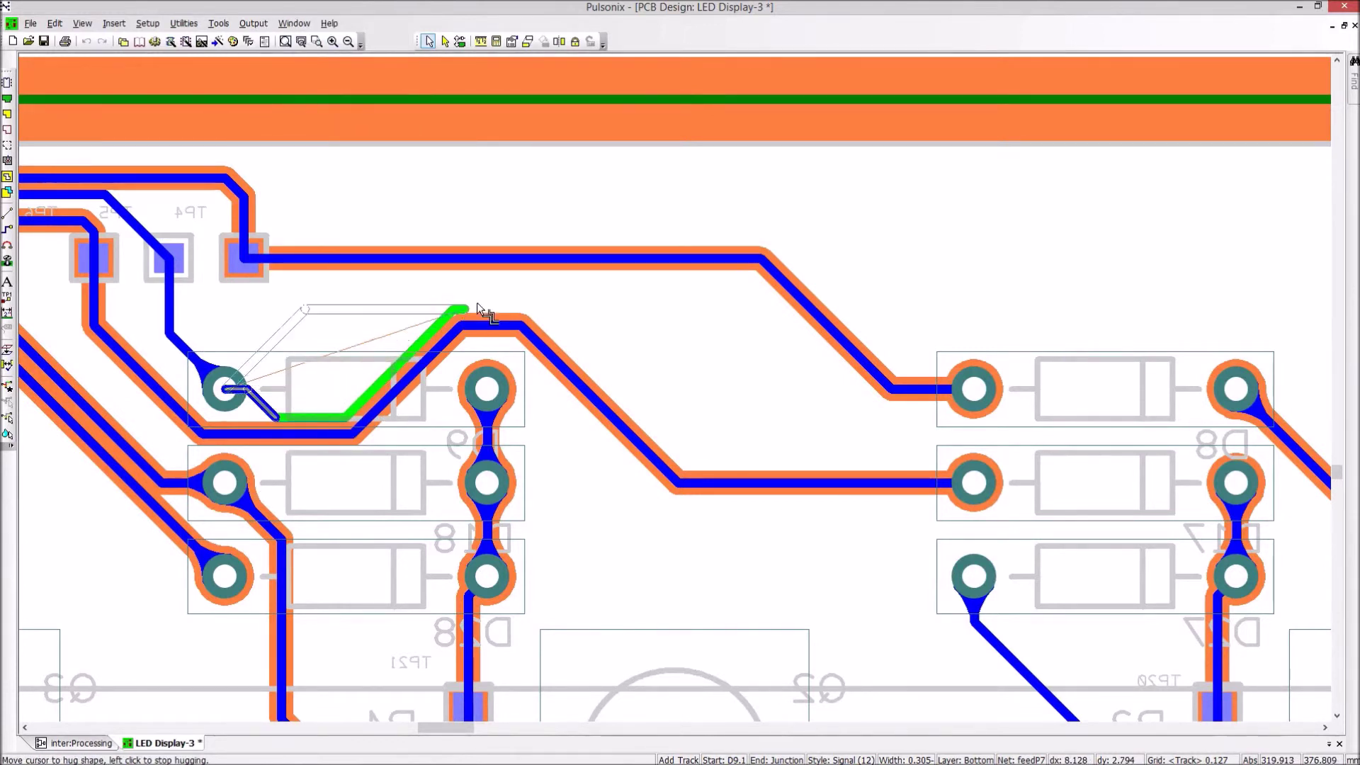